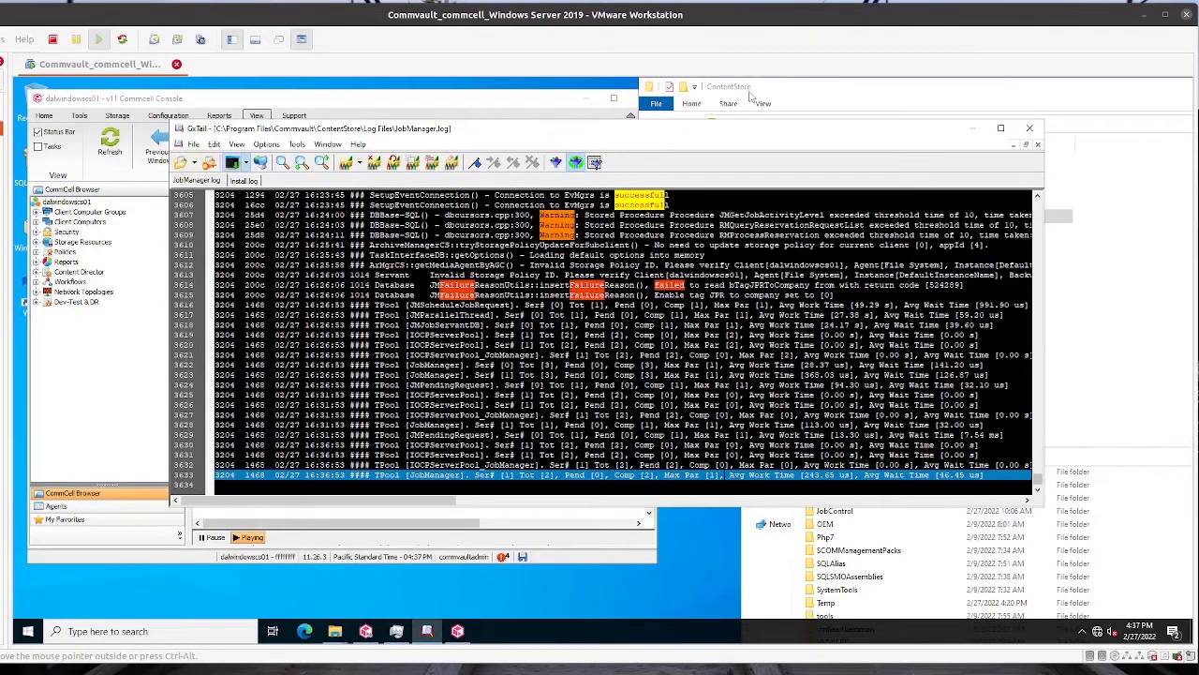
Move the ContentStore File Explorer window left, over the GxTail JobManager.log view.
left_click_drag(748, 93, 369, 101)
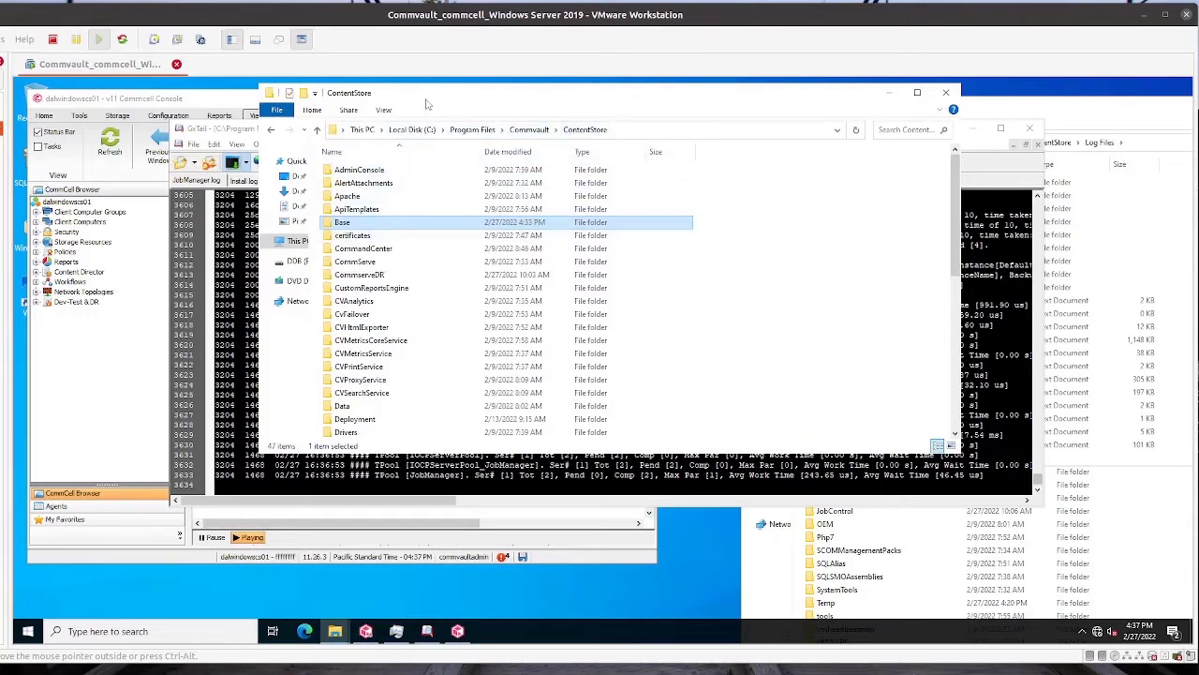
Shift the ContentStore window further left and scroll through its folder list.
left_click_drag(525, 93, 436, 93)
scroll(300, 321, "down", 4)
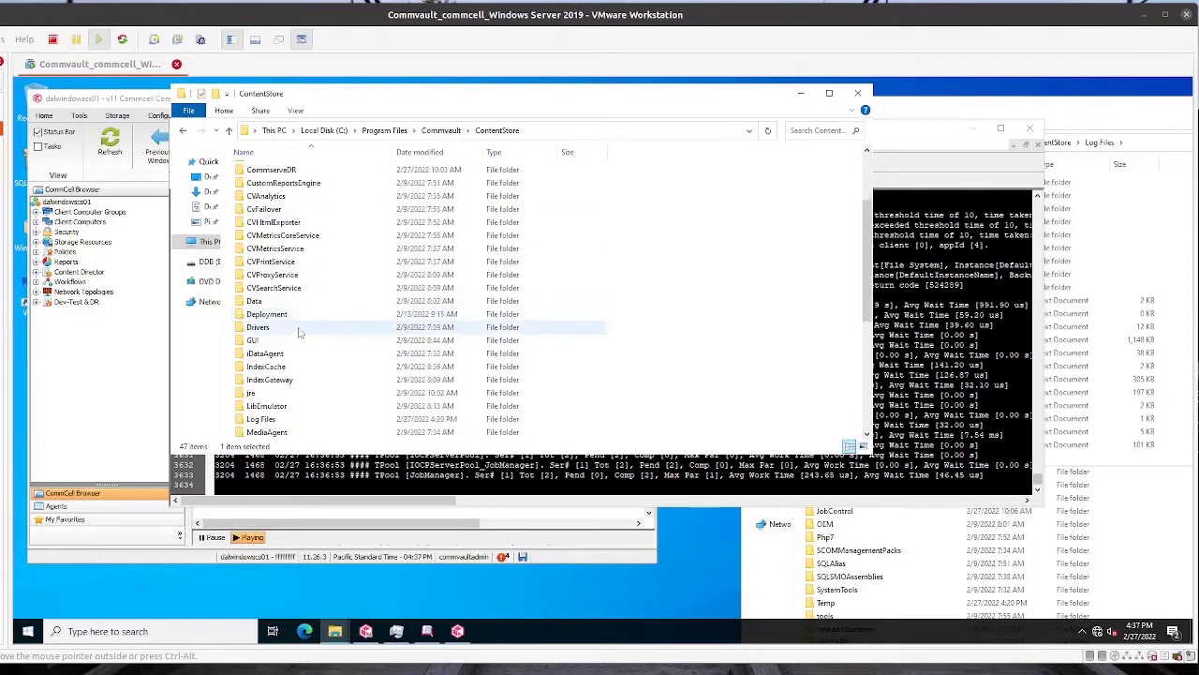
scroll(319, 347, "down", 4)
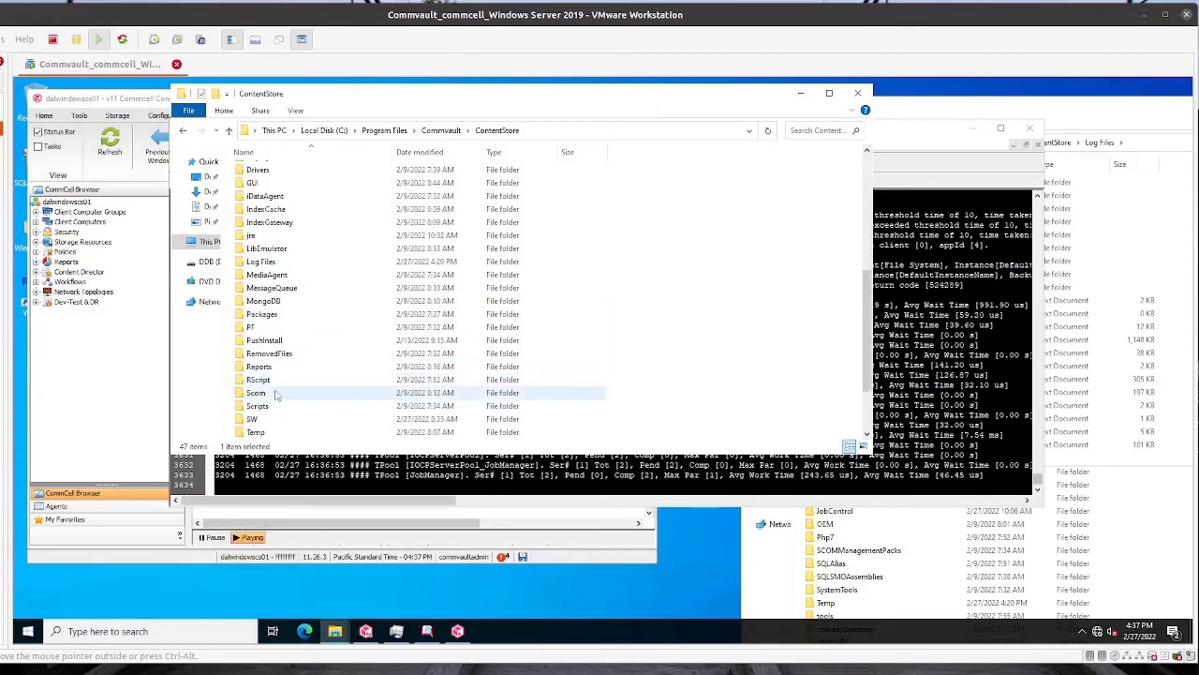
scroll(267, 291, "up", 3)
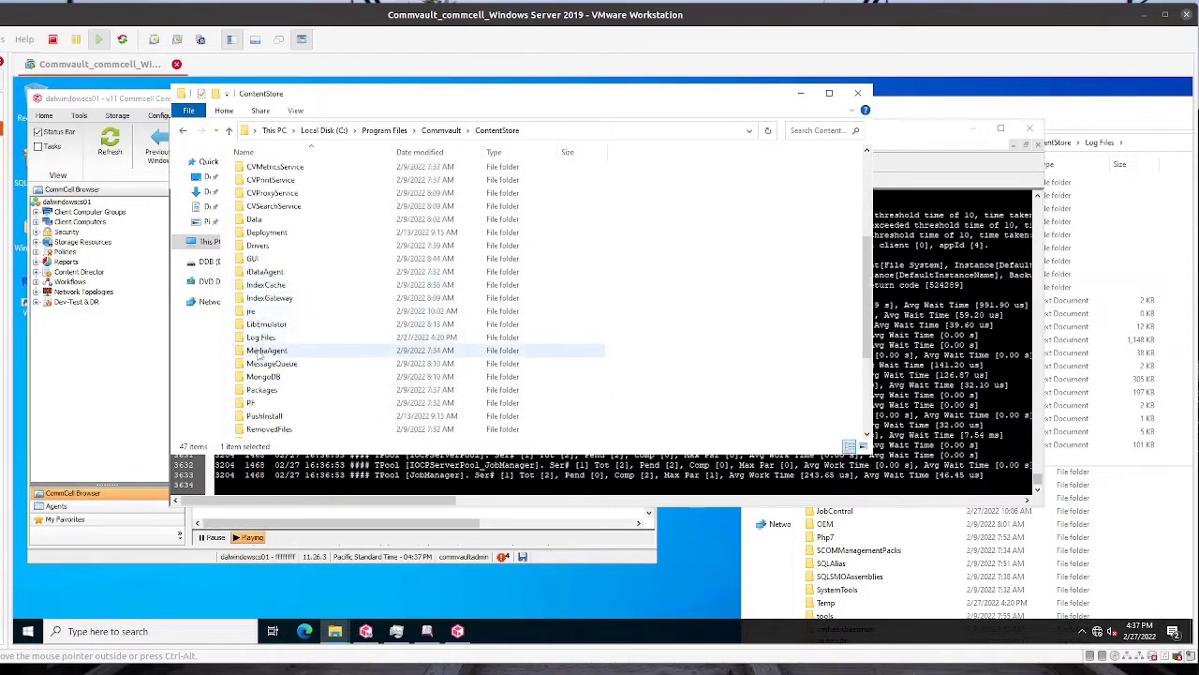
Open the Log Files folder and scroll through its 135 log files, selecting EvMgrS.
left_click(265, 339)
double_click(265, 339)
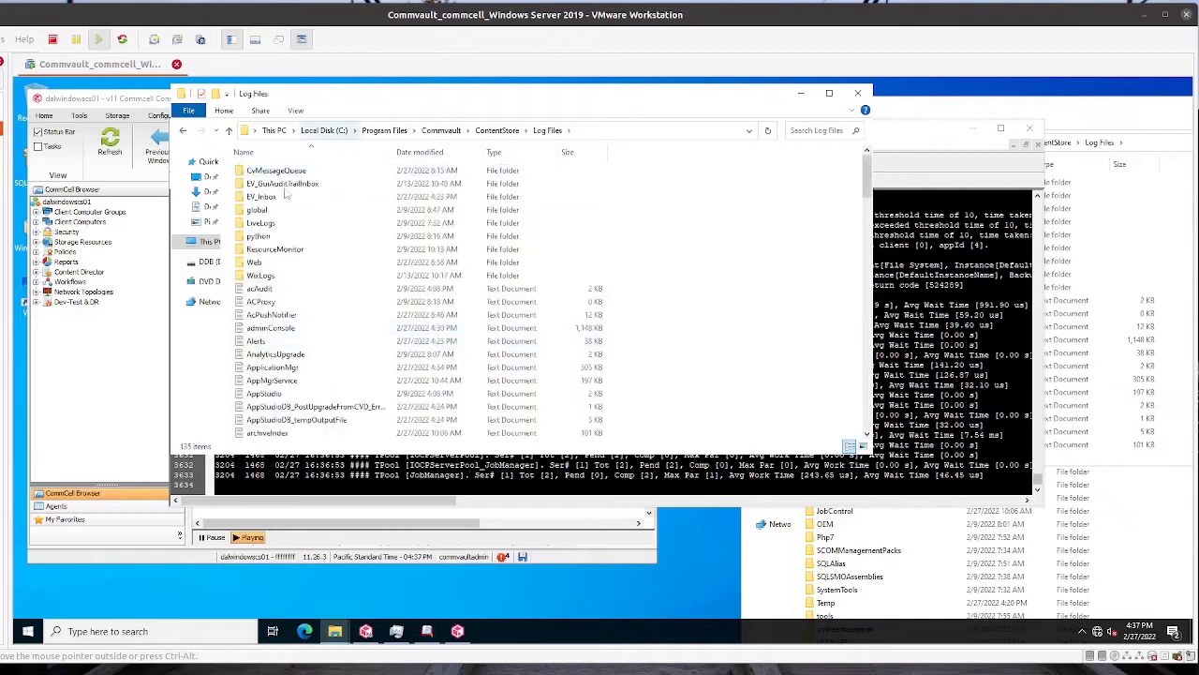
scroll(312, 281, "down", 5)
scroll(312, 281, "down", 12)
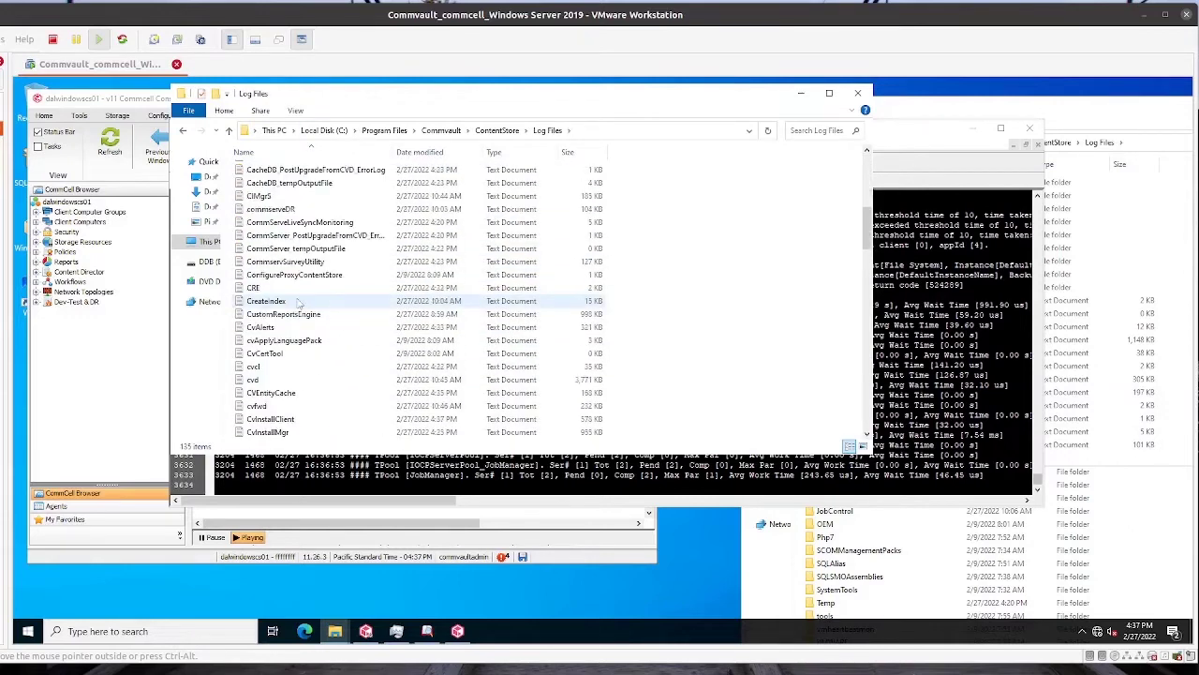
scroll(298, 301, "down", 8)
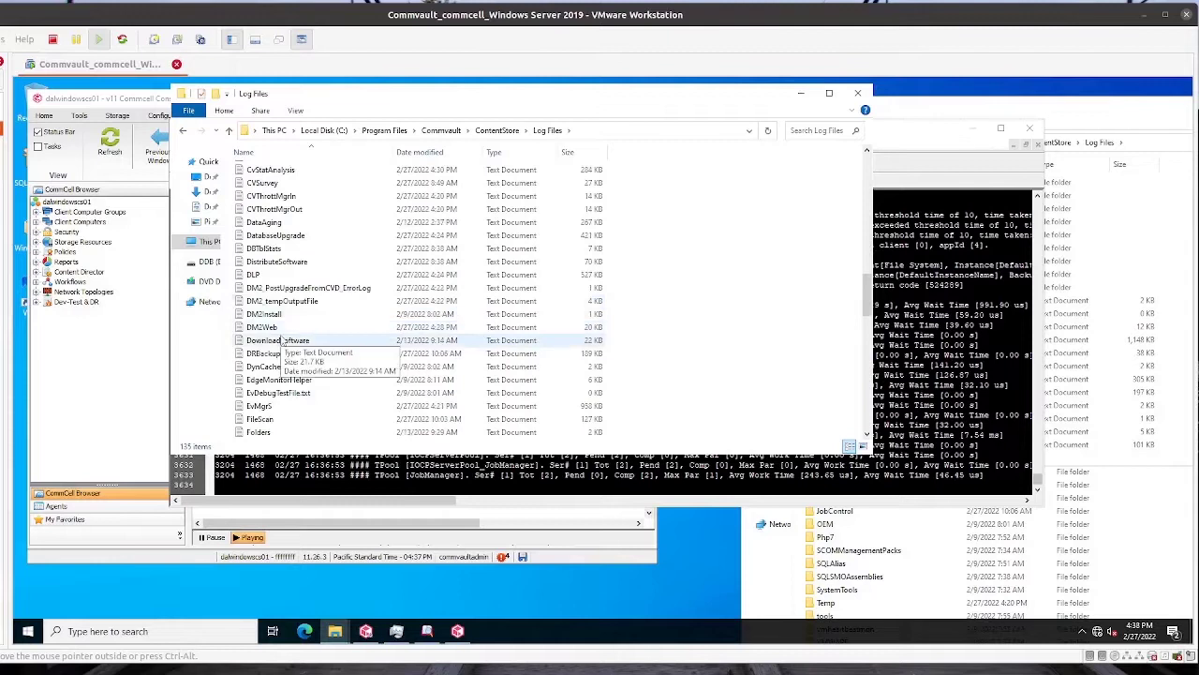
left_click(278, 288)
scroll(277, 290, "down", 2)
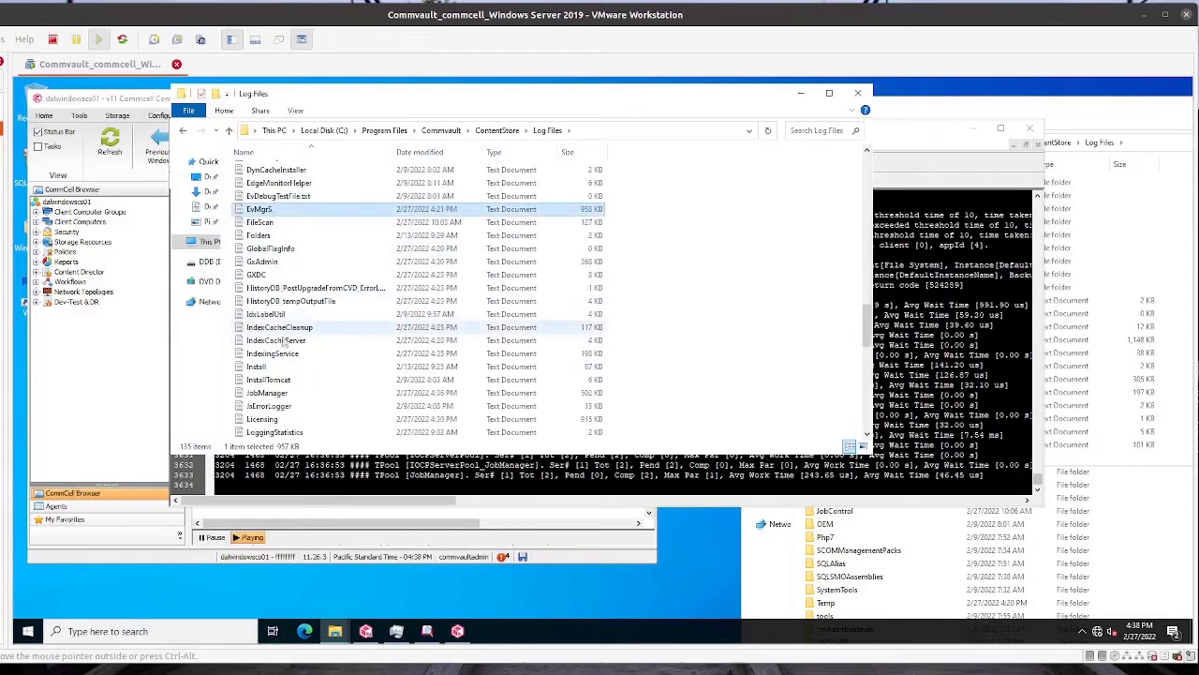
double_click(267, 393)
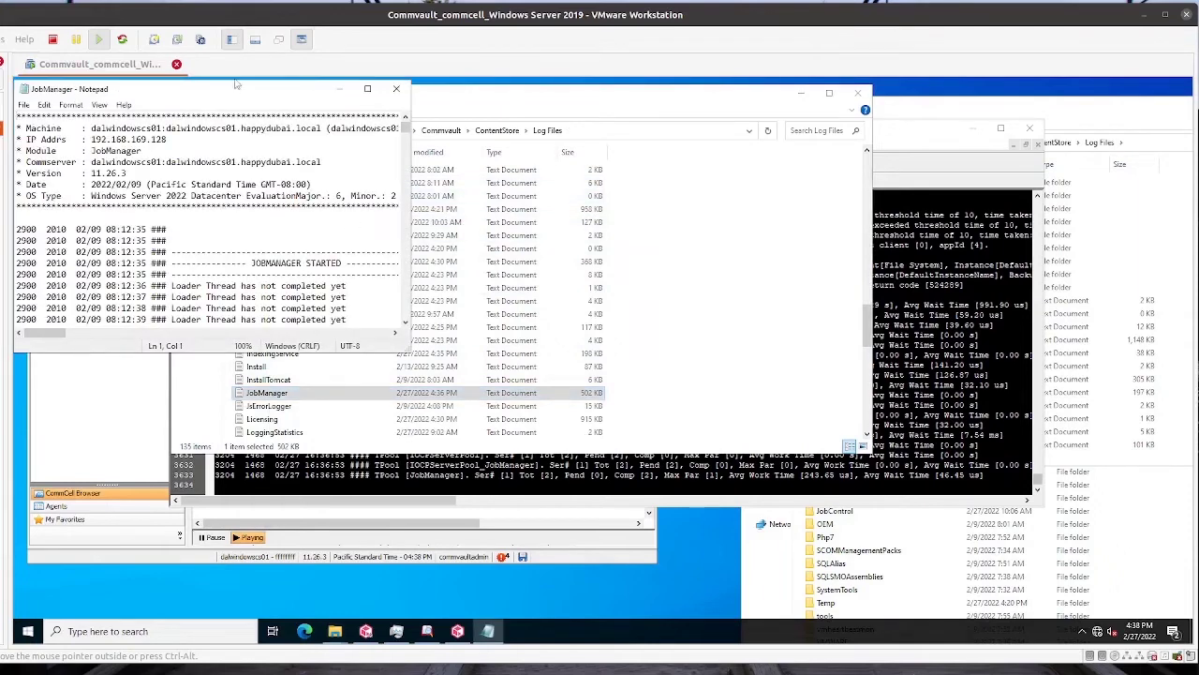
double_click(233, 89)
scroll(536, 418, "down", 7)
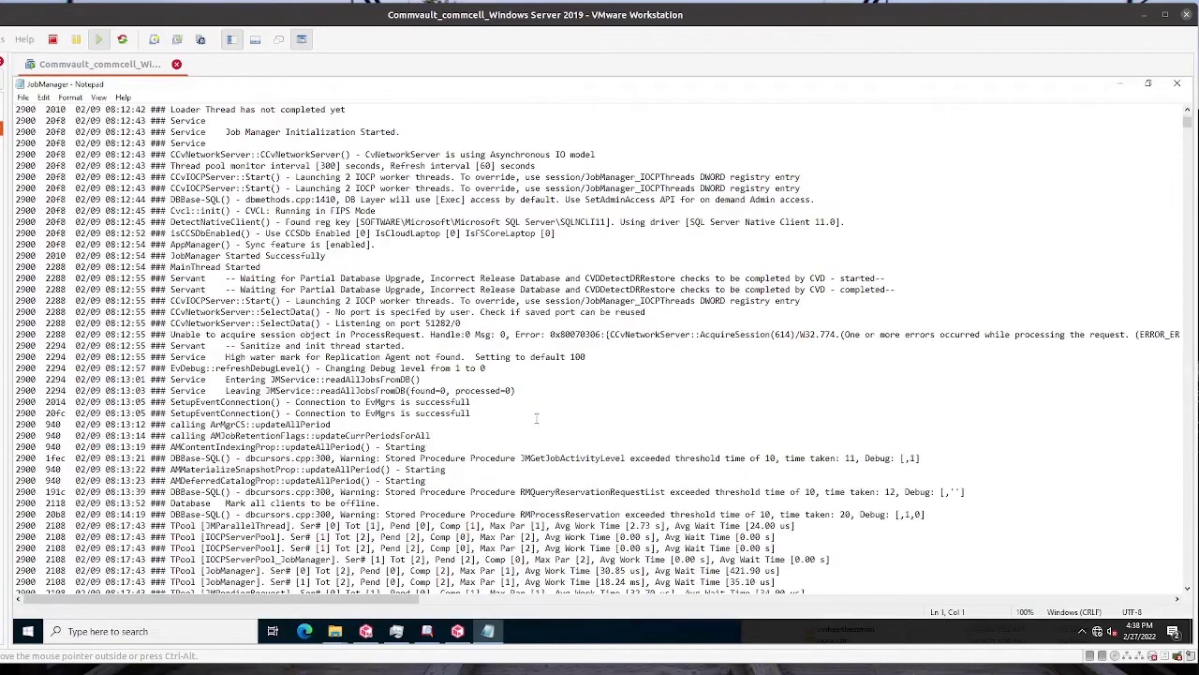
scroll(524, 408, "up", 7)
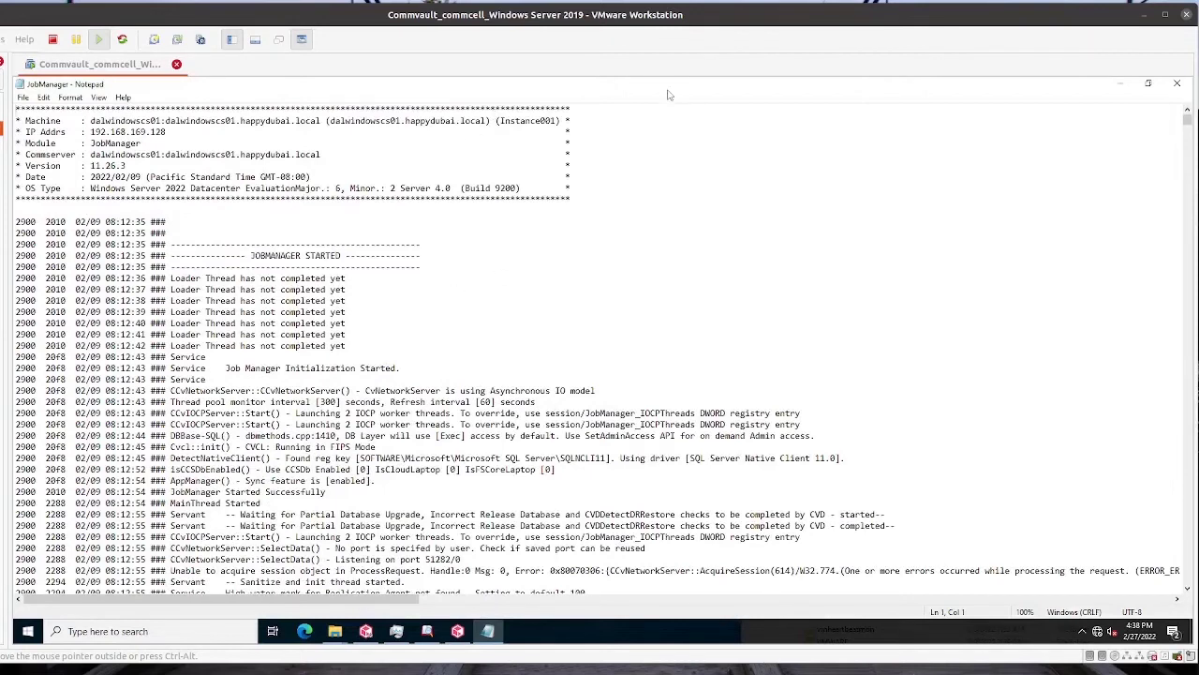
scroll(565, 357, "down", 20)
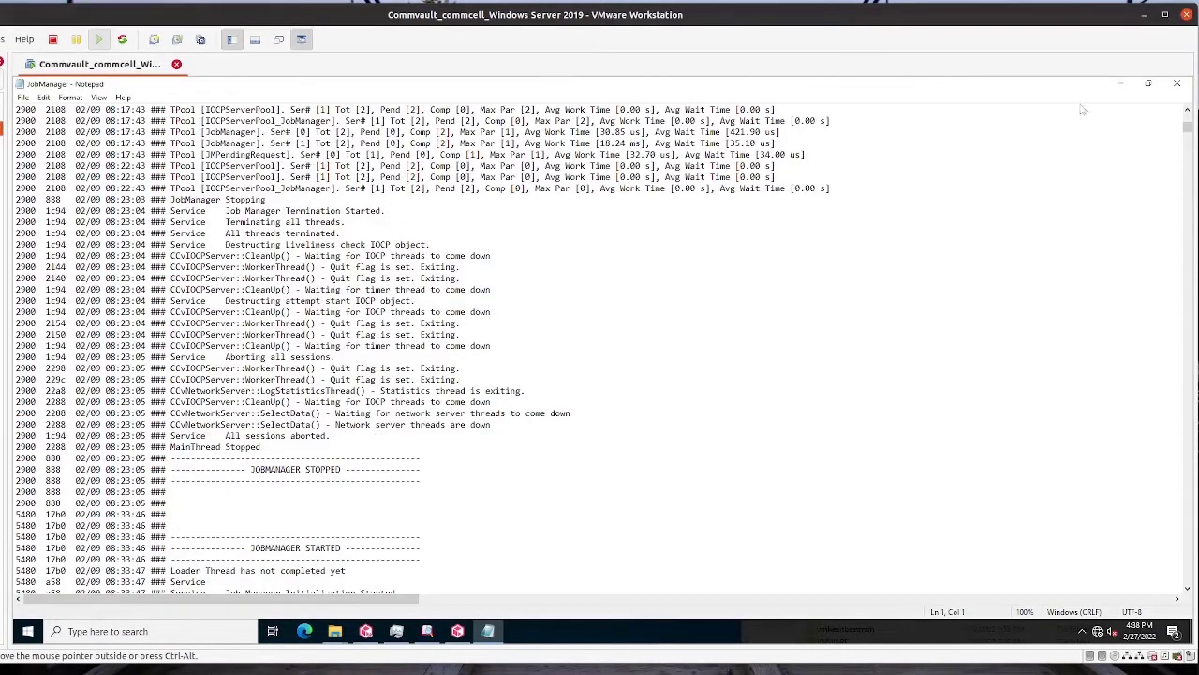
left_click(1177, 84)
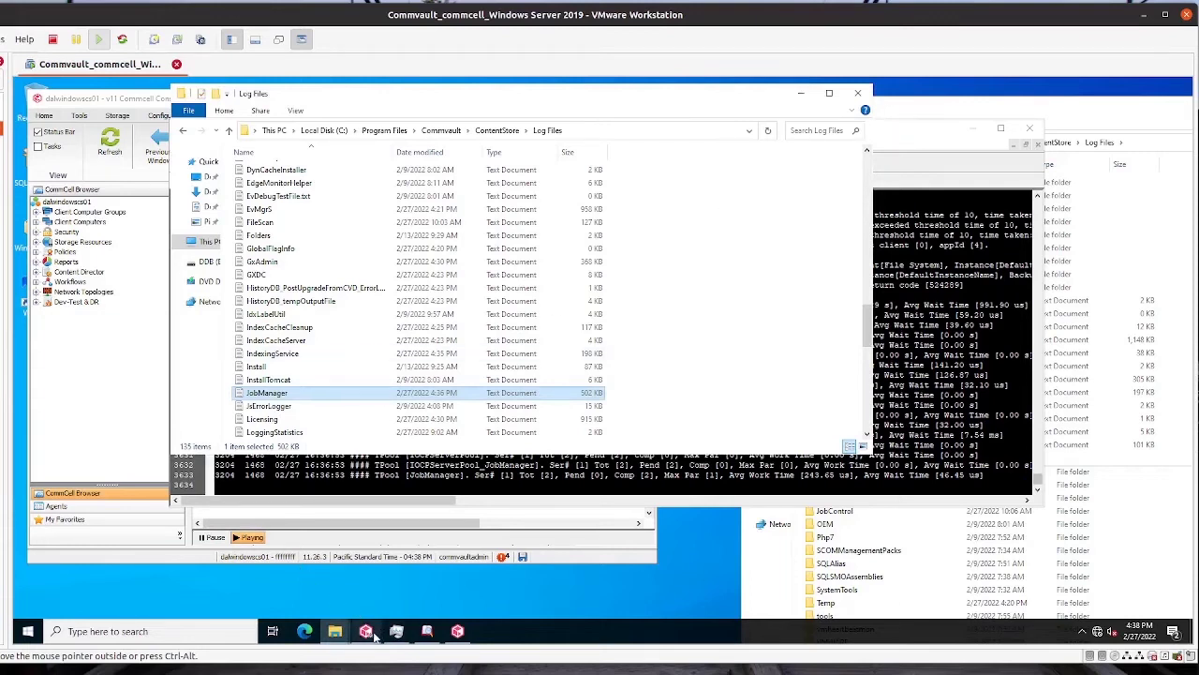
Open Process Manager and browse its General, Plugin, Processes, Services and Logging tabs.
left_click(457, 631)
left_click(365, 631)
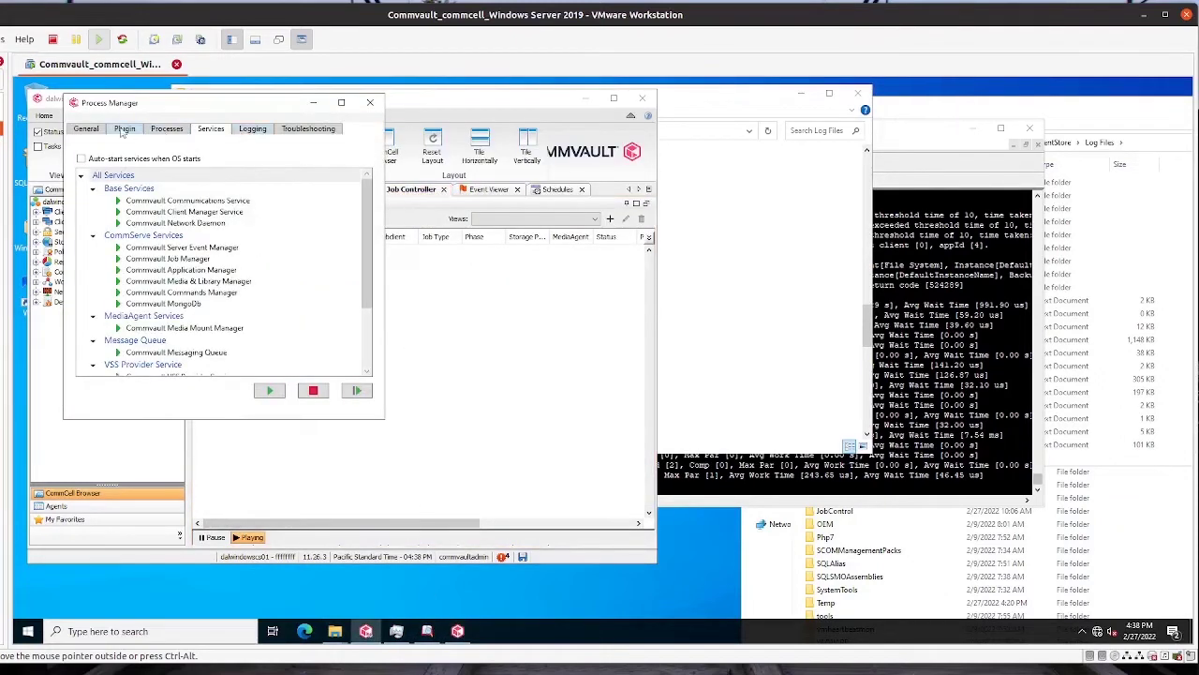
left_click(85, 131)
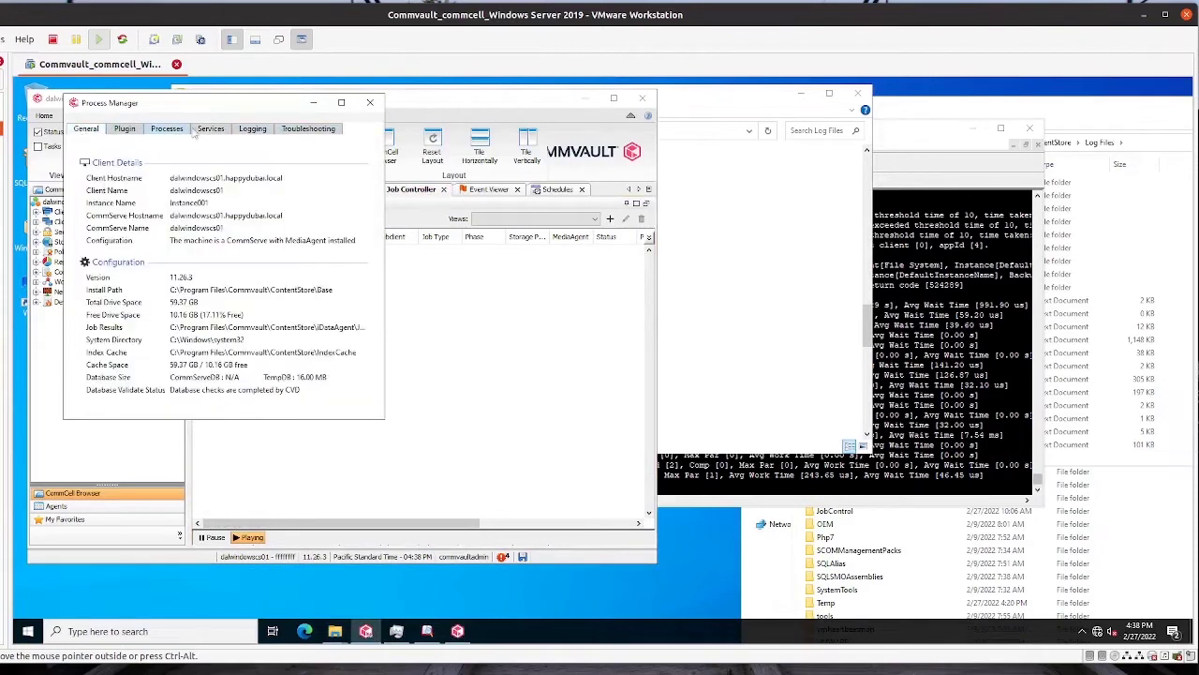
left_click(125, 131)
left_click(167, 131)
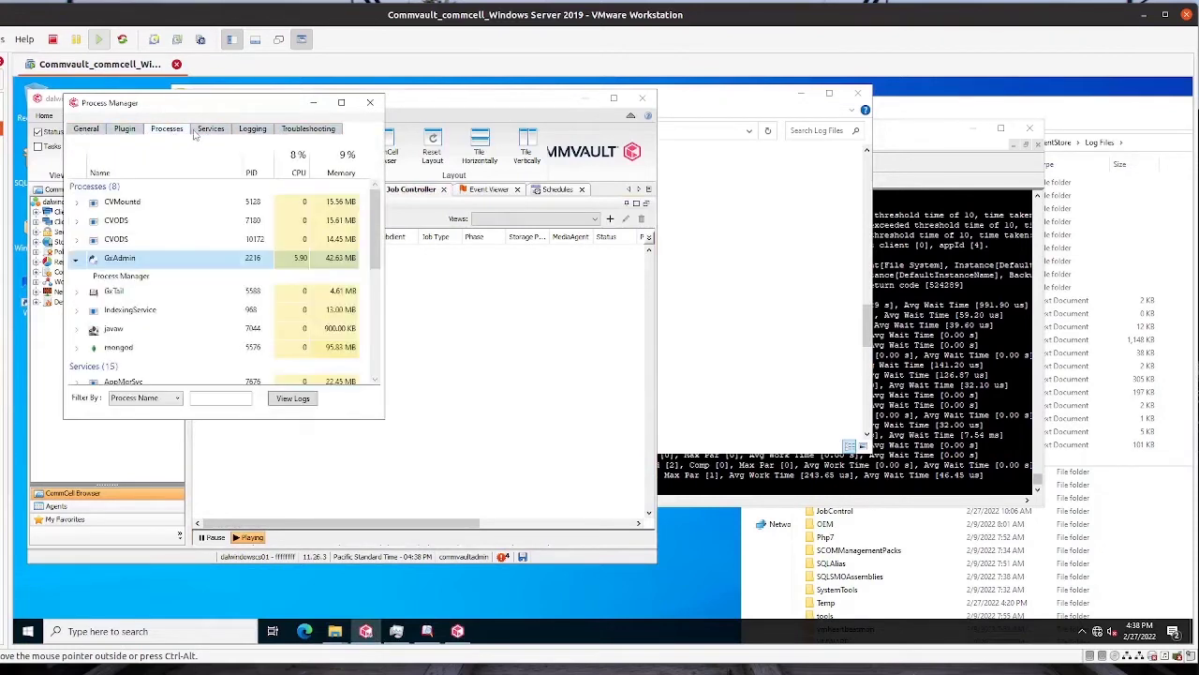
left_click(211, 131)
left_click(251, 131)
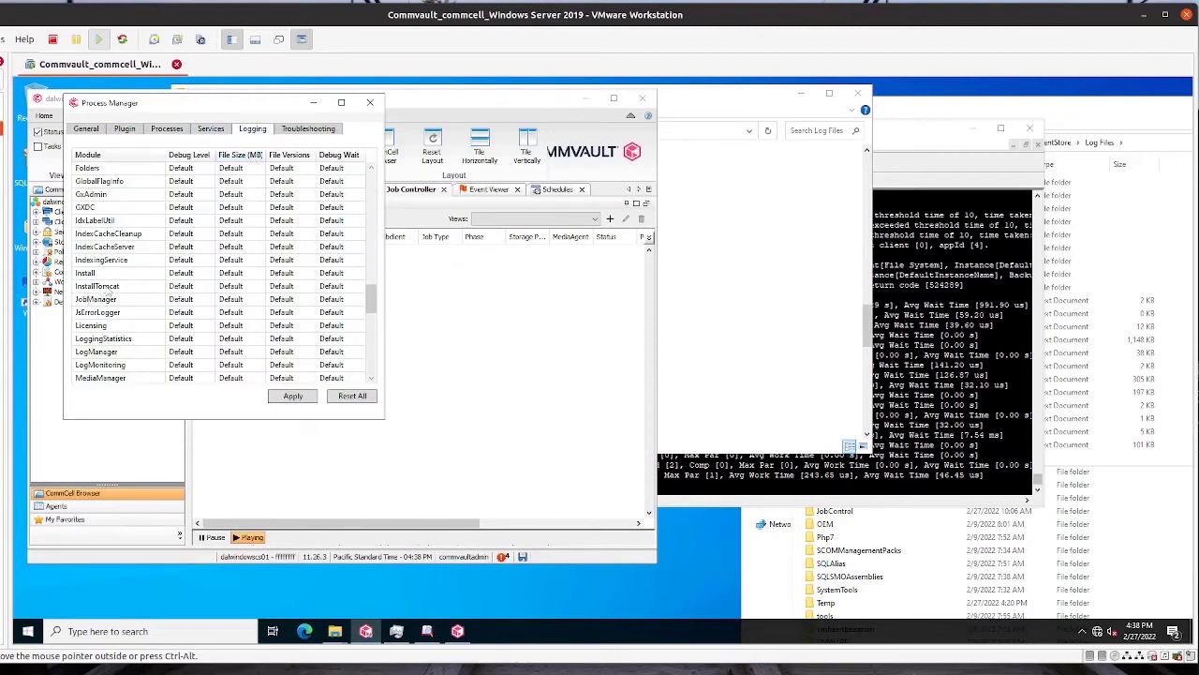
Open the JobManager module's log in GxTail from the Logging tab.
left_click(116, 290)
left_click(112, 299)
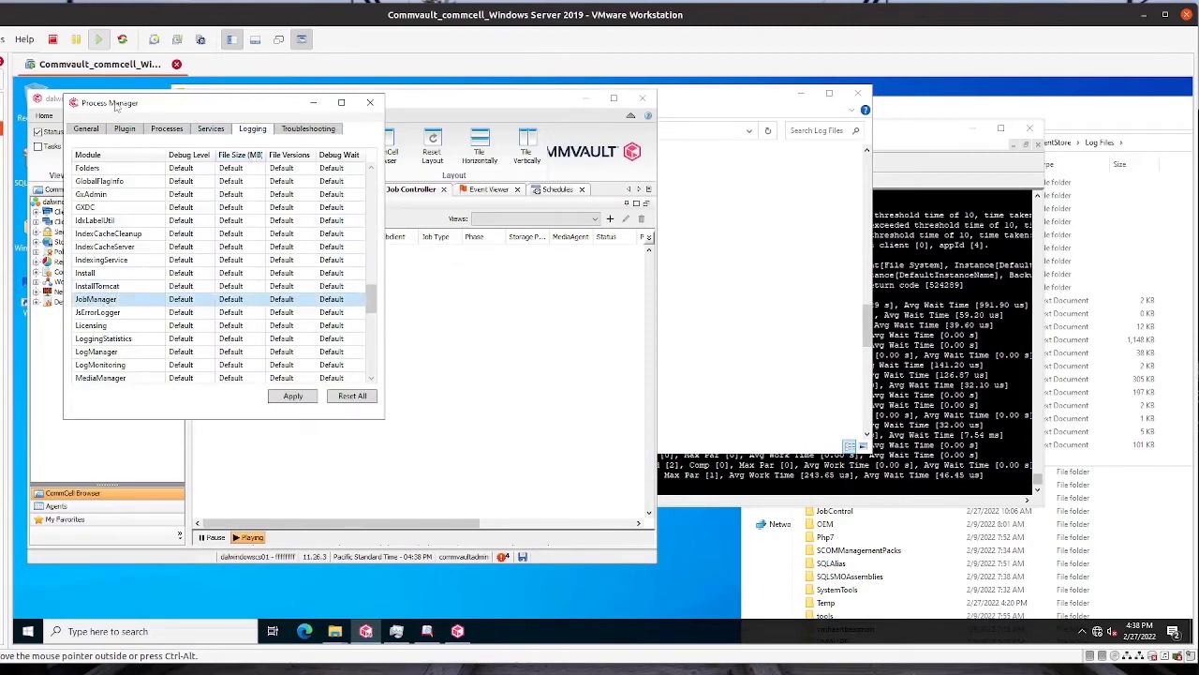
right_click(99, 305)
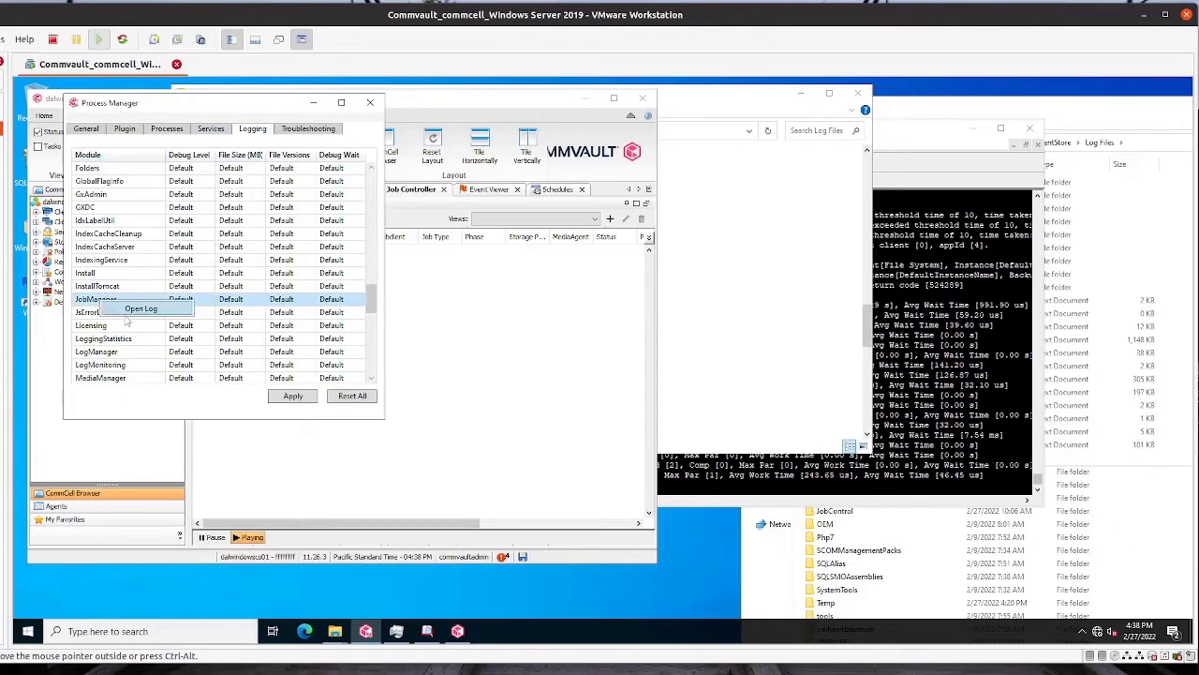
left_click(131, 317)
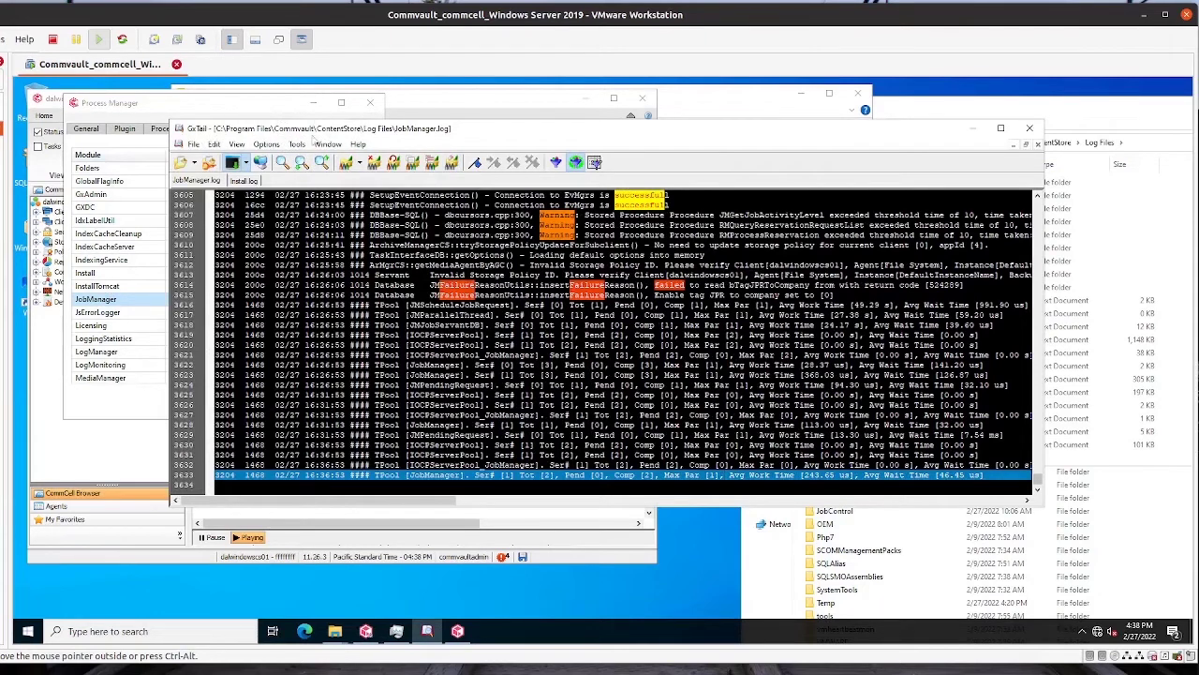
Rearrange the Log Files window and bring the Base folder window to the top.
left_click(935, 111)
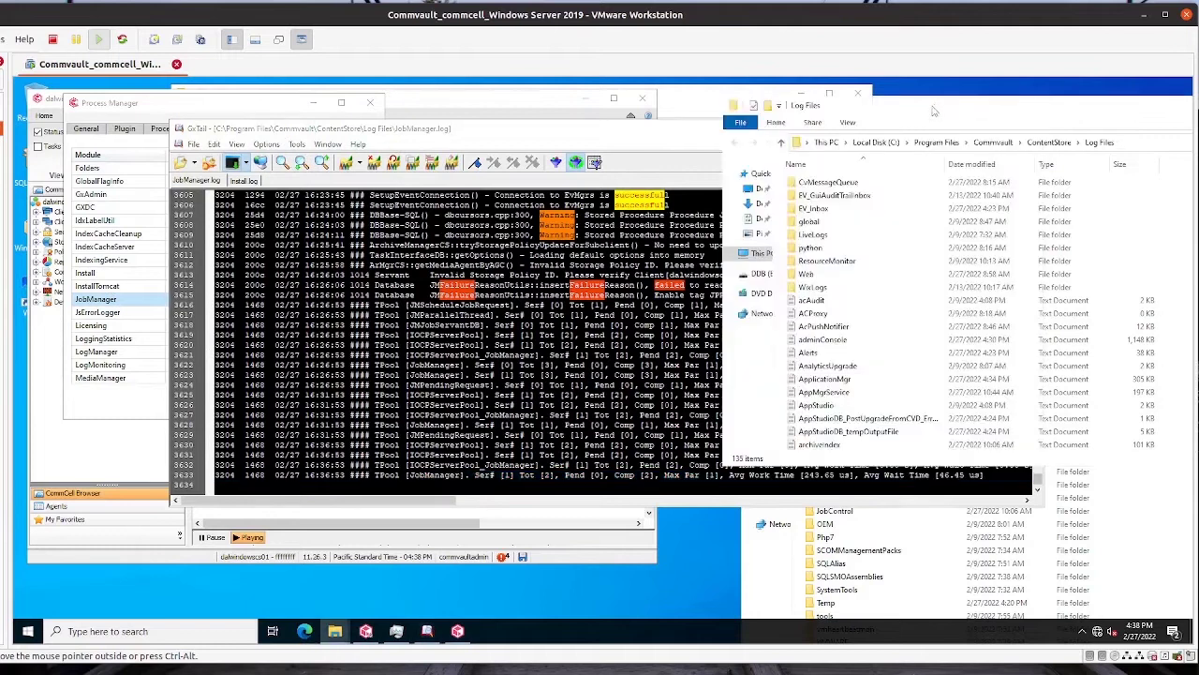
left_click_drag(921, 111, 826, 111)
left_click(779, 613)
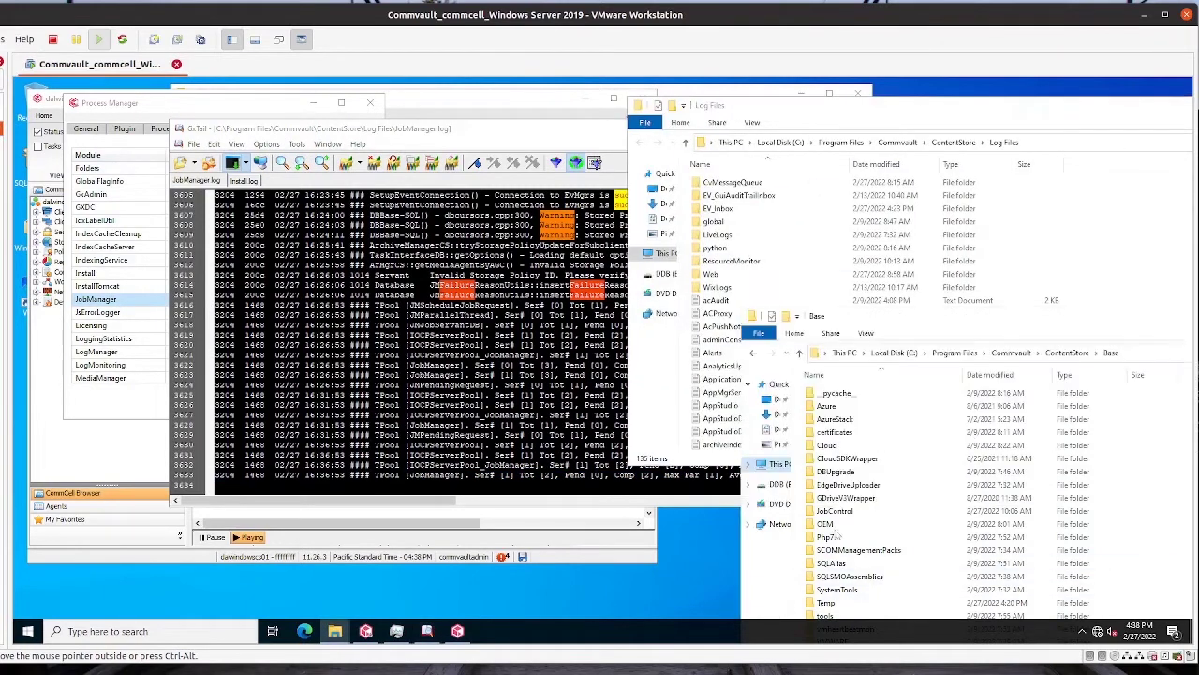
left_click_drag(970, 323, 755, 109)
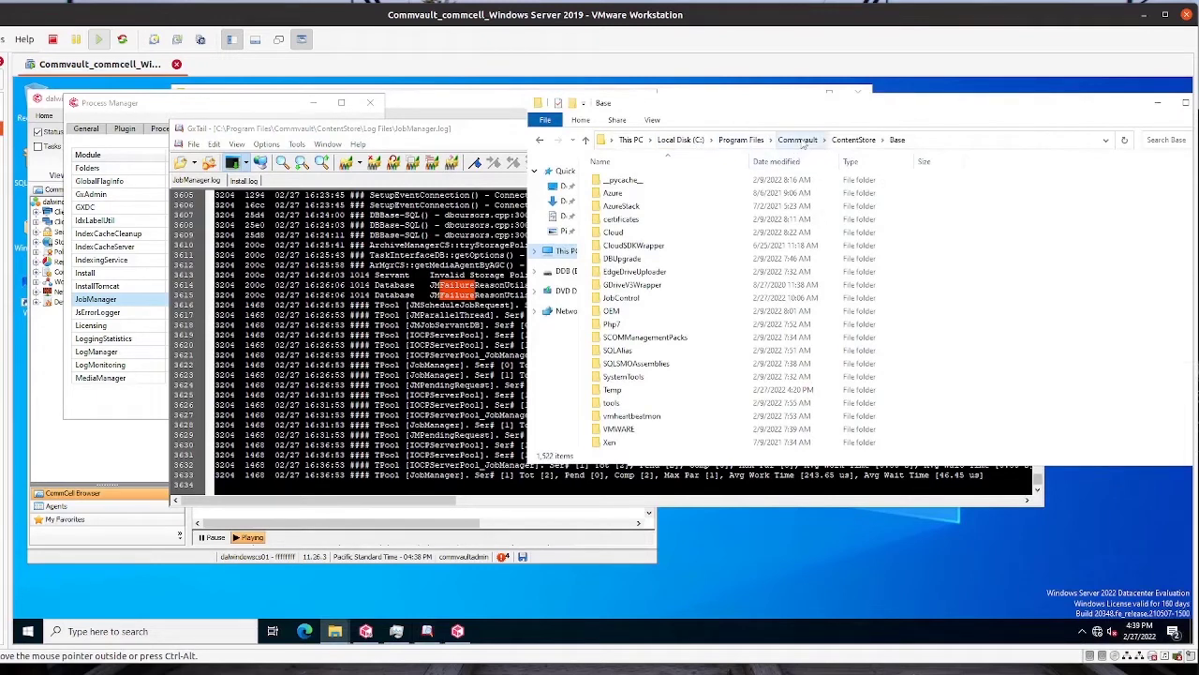
Jump to the G files by typing gxadmin, then select the GxTail application.
left_click(668, 326)
type("gxadmin")
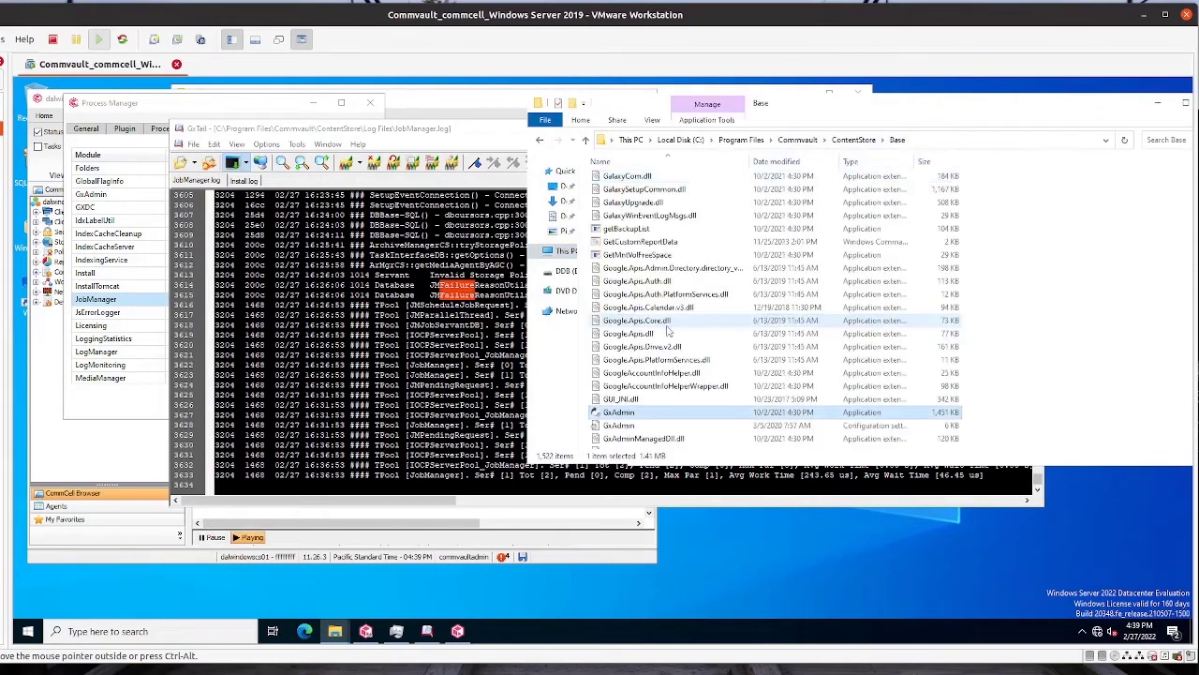
scroll(622, 442, "down", 2)
scroll(634, 393, "down", 3)
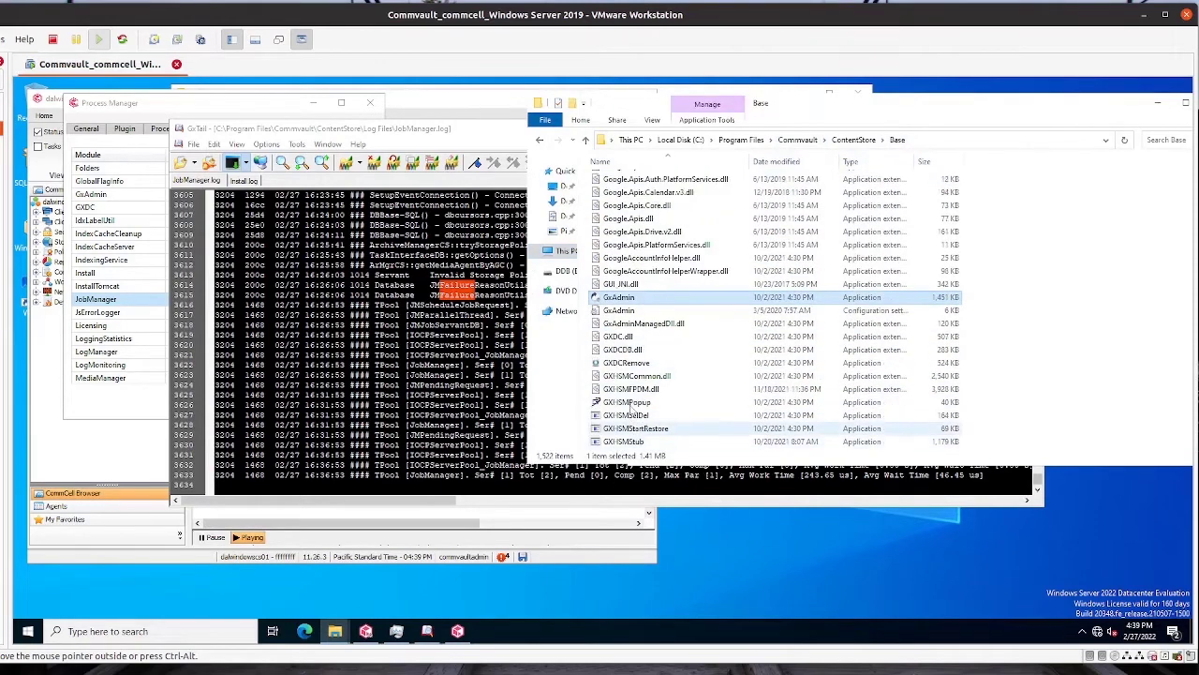
scroll(634, 393, "down", 1)
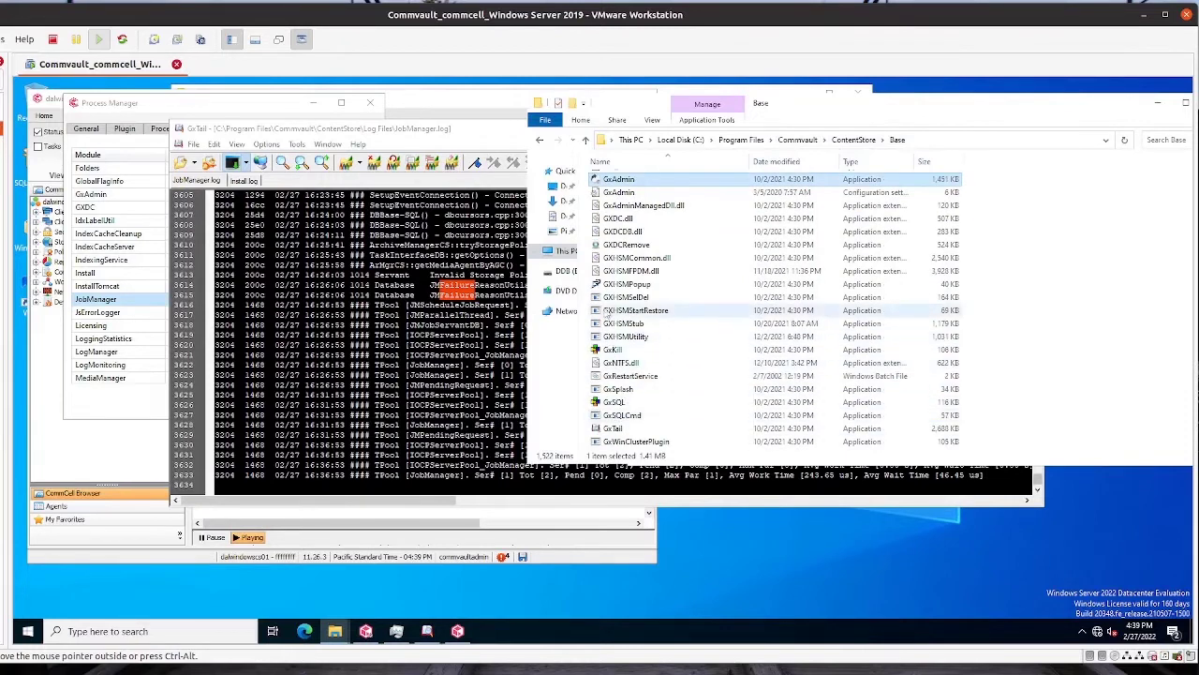
scroll(626, 290, "down", 2)
left_click(616, 351)
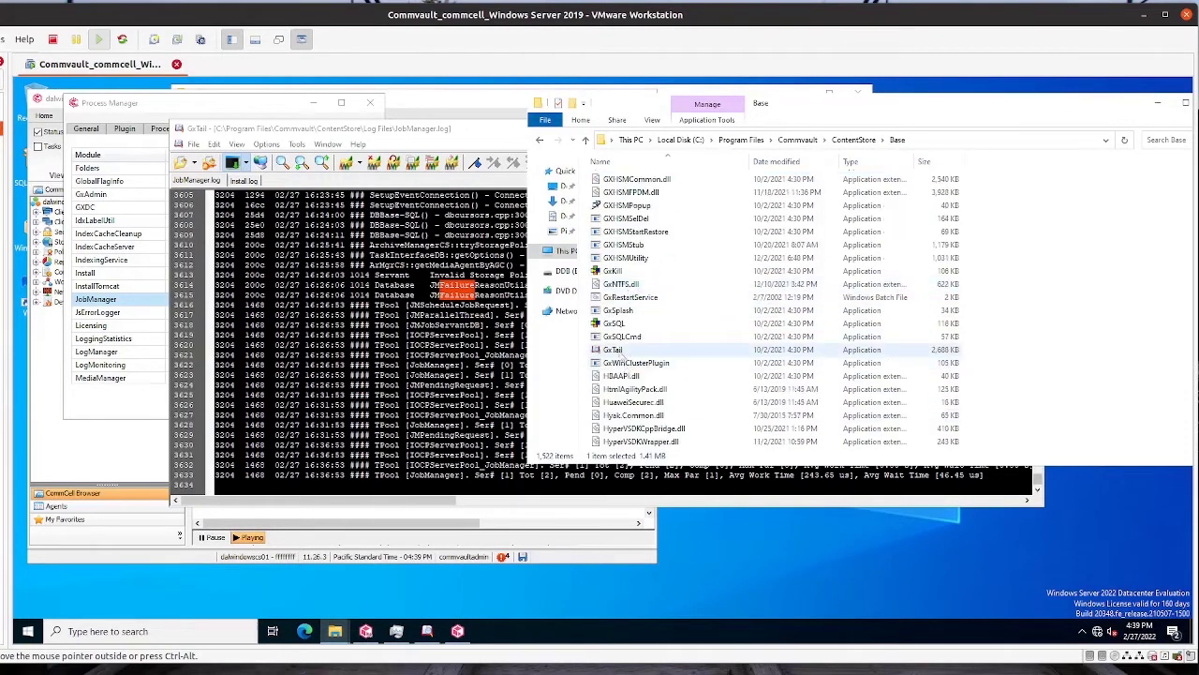
Launch a new GxTail window and browse for a log file, briefly checking the DDB (E:) drive.
double_click(617, 351)
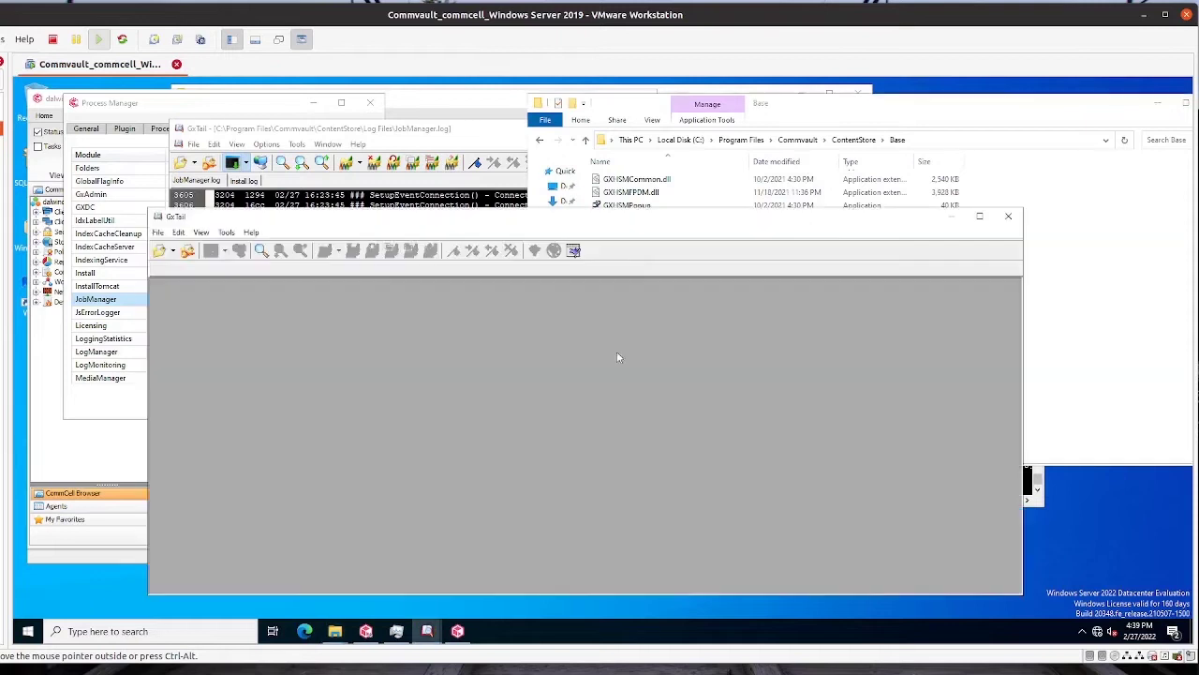
left_click_drag(477, 226, 559, 176)
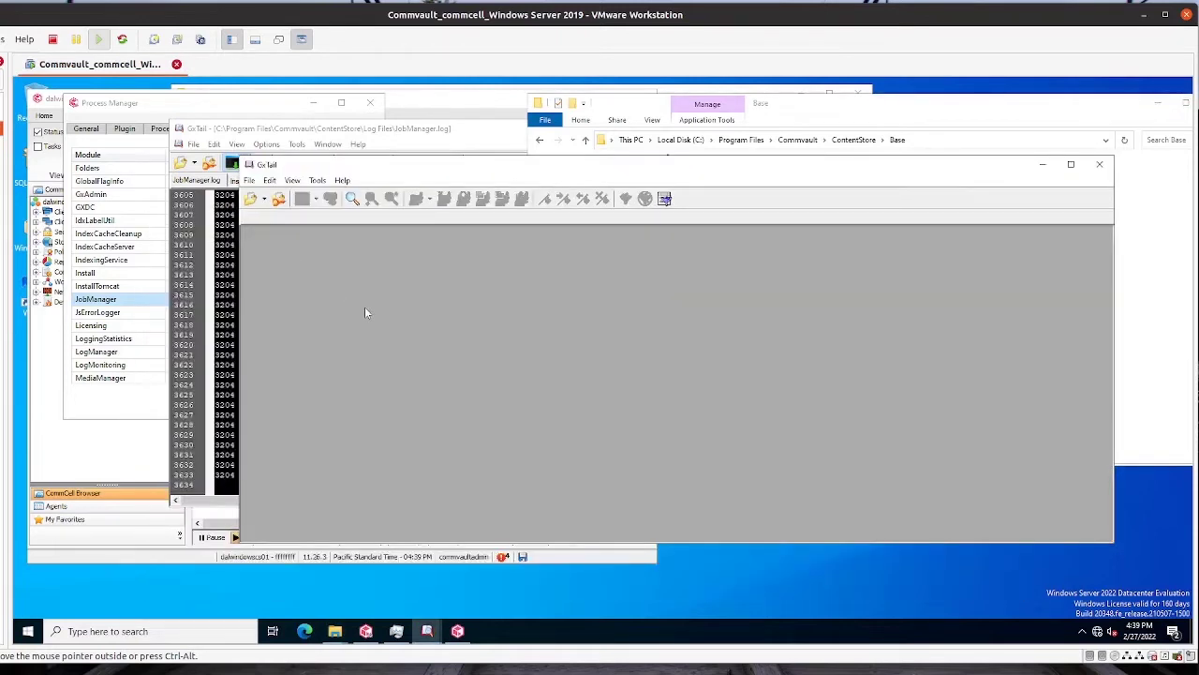
left_click(250, 181)
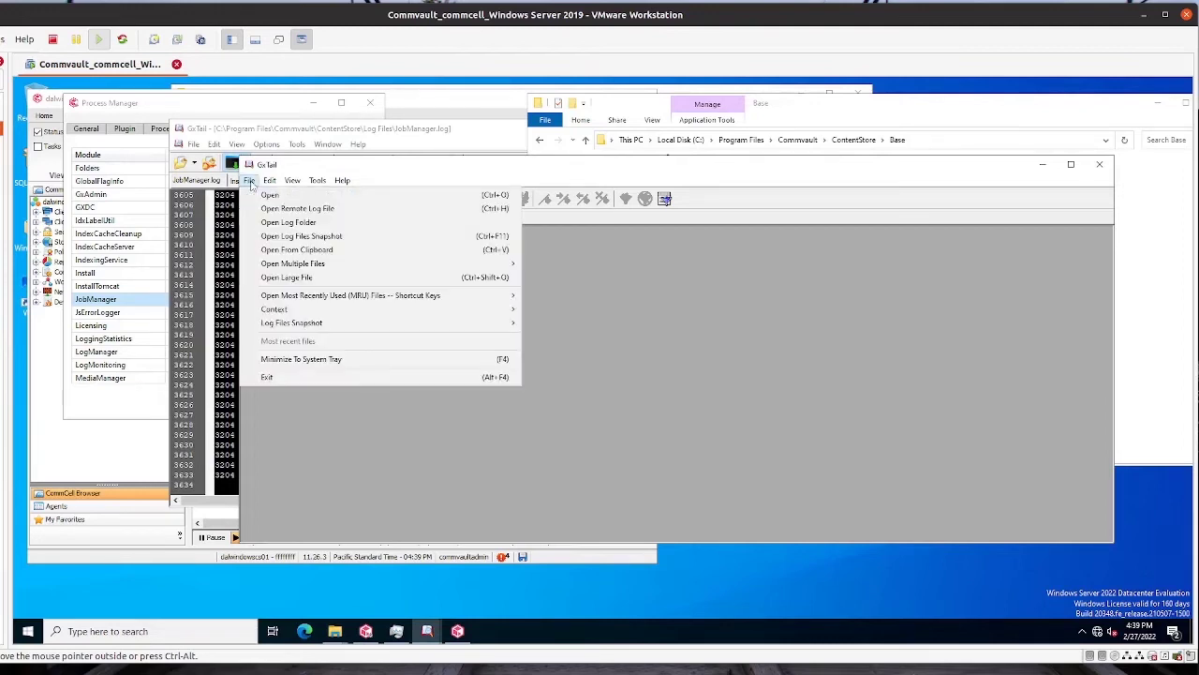
left_click(270, 195)
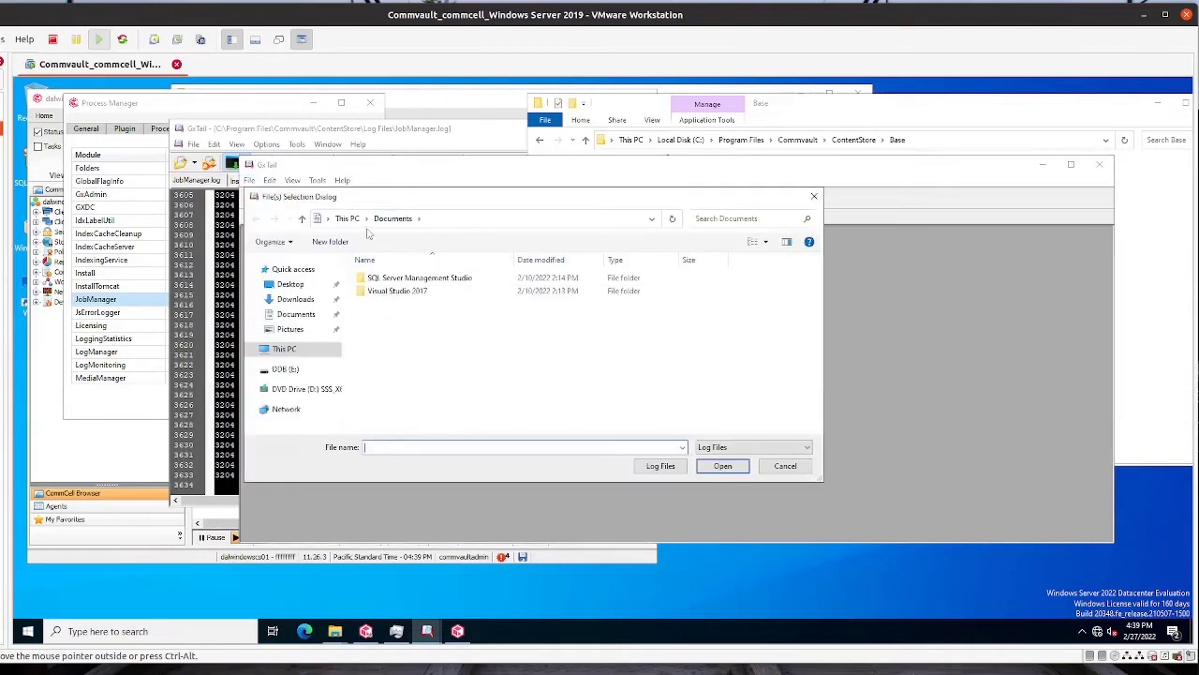
left_click(289, 352)
scroll(568, 388, "down", 3)
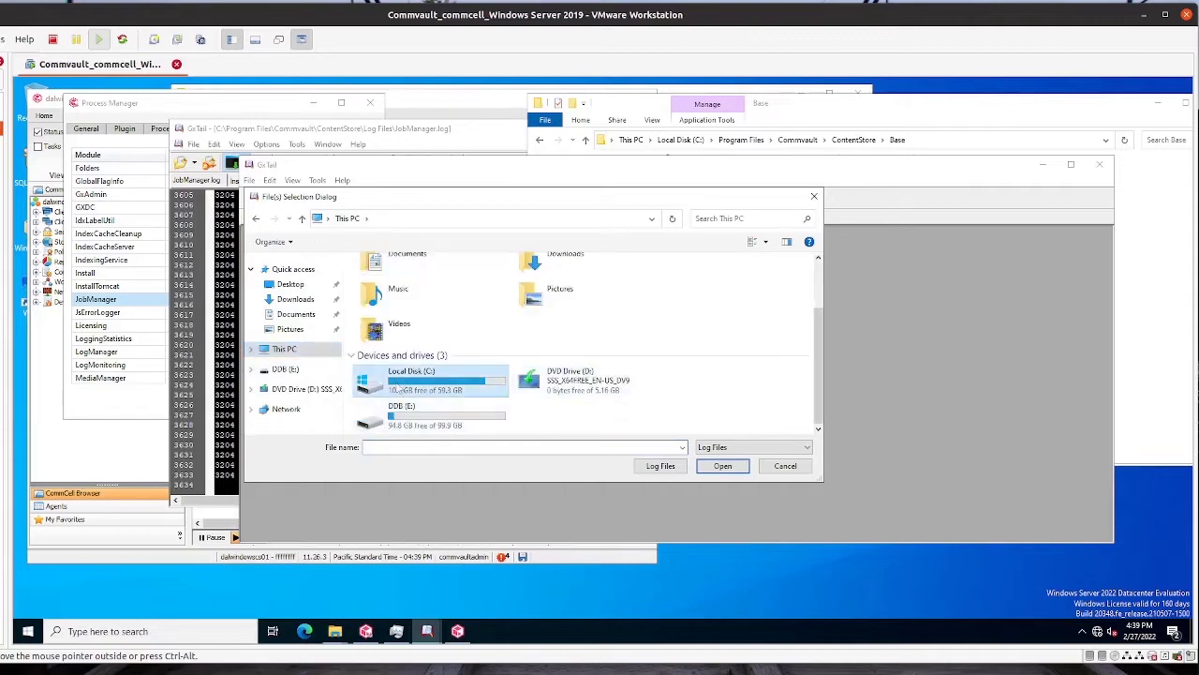
double_click(423, 410)
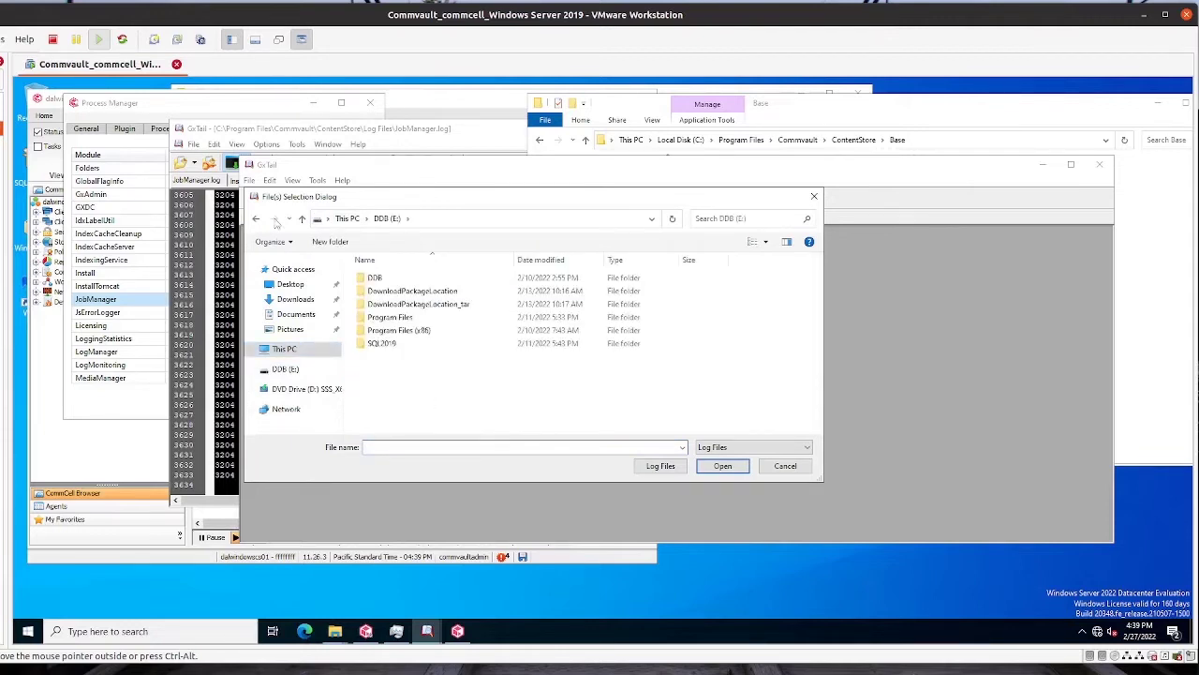
Browse to C:\Program Files\Commvault\ContentStore\Log Files and open JobManager.log.
left_click(257, 218)
double_click(441, 394)
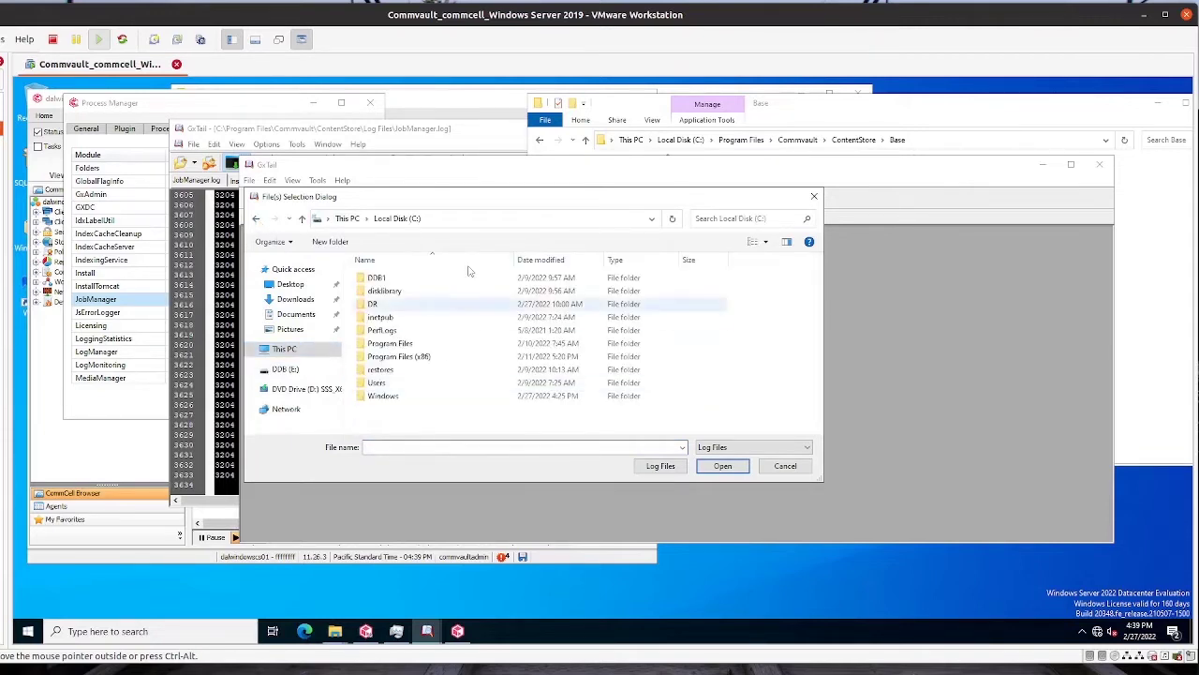
double_click(384, 343)
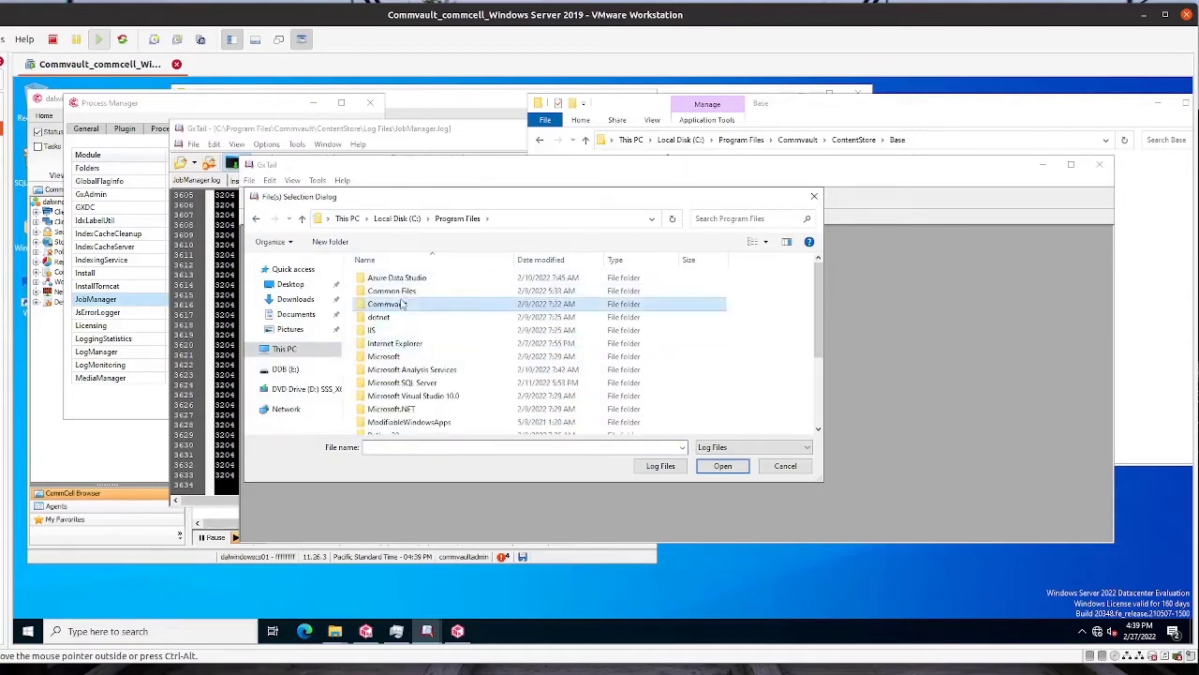
double_click(403, 305)
double_click(403, 277)
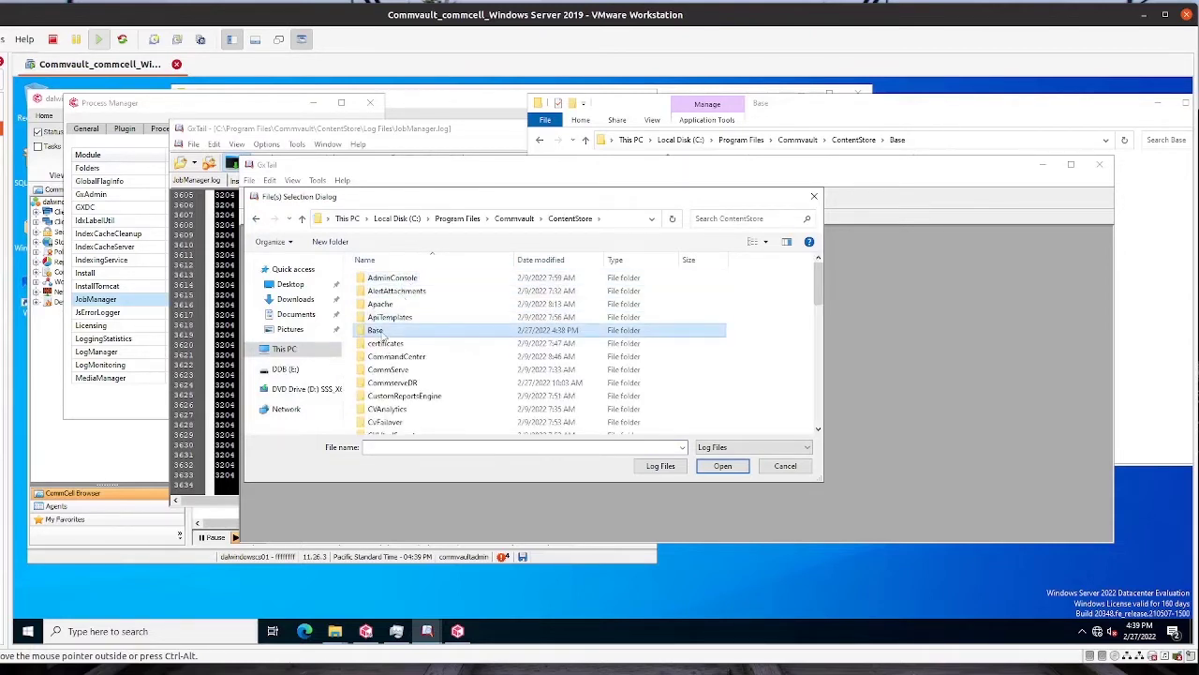
scroll(385, 350, "down", 3)
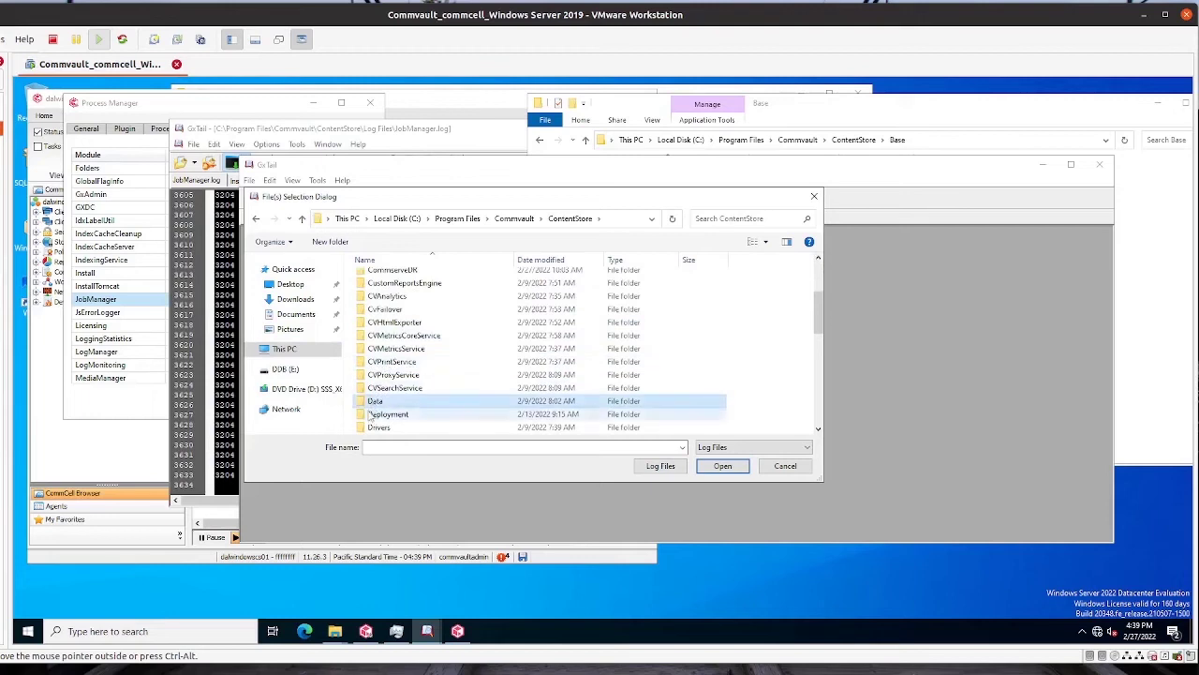
scroll(398, 354, "down", 3)
double_click(382, 287)
scroll(407, 361, "down", 3)
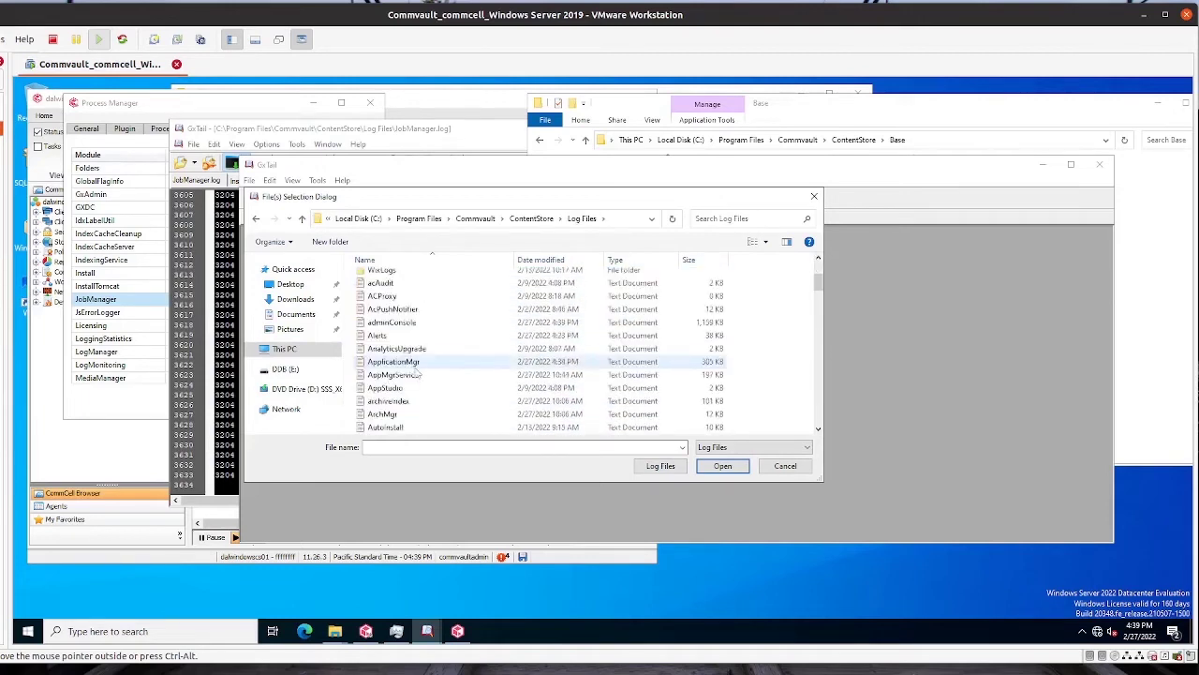
key("j")
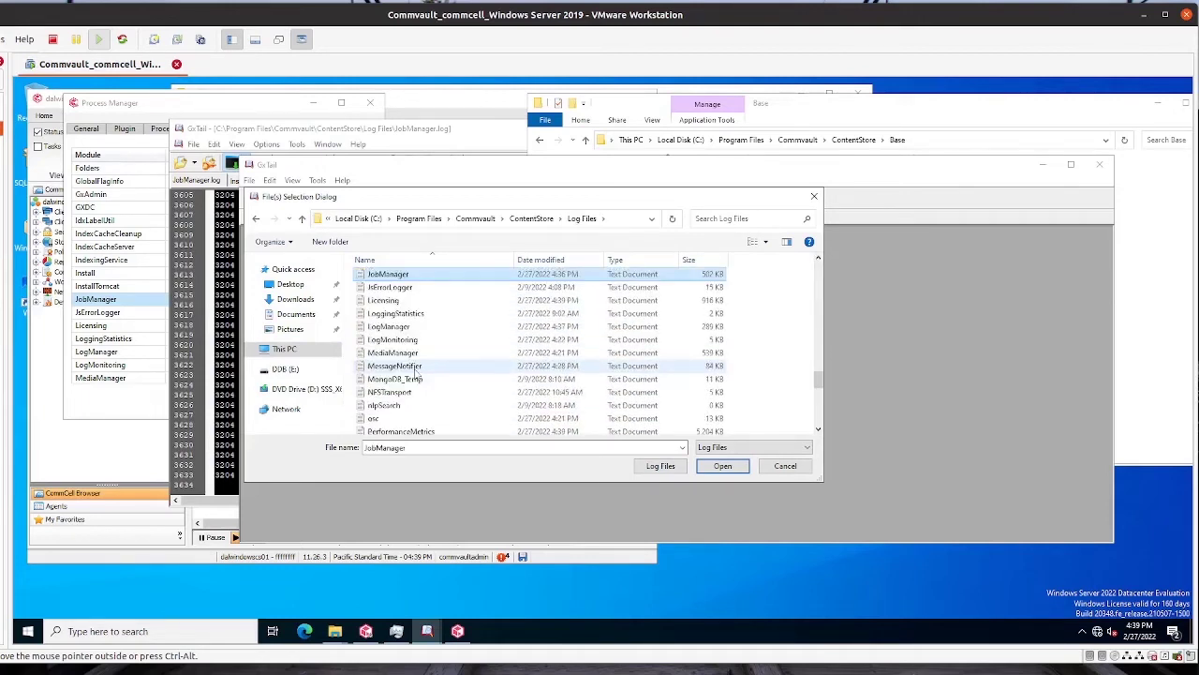
double_click(389, 275)
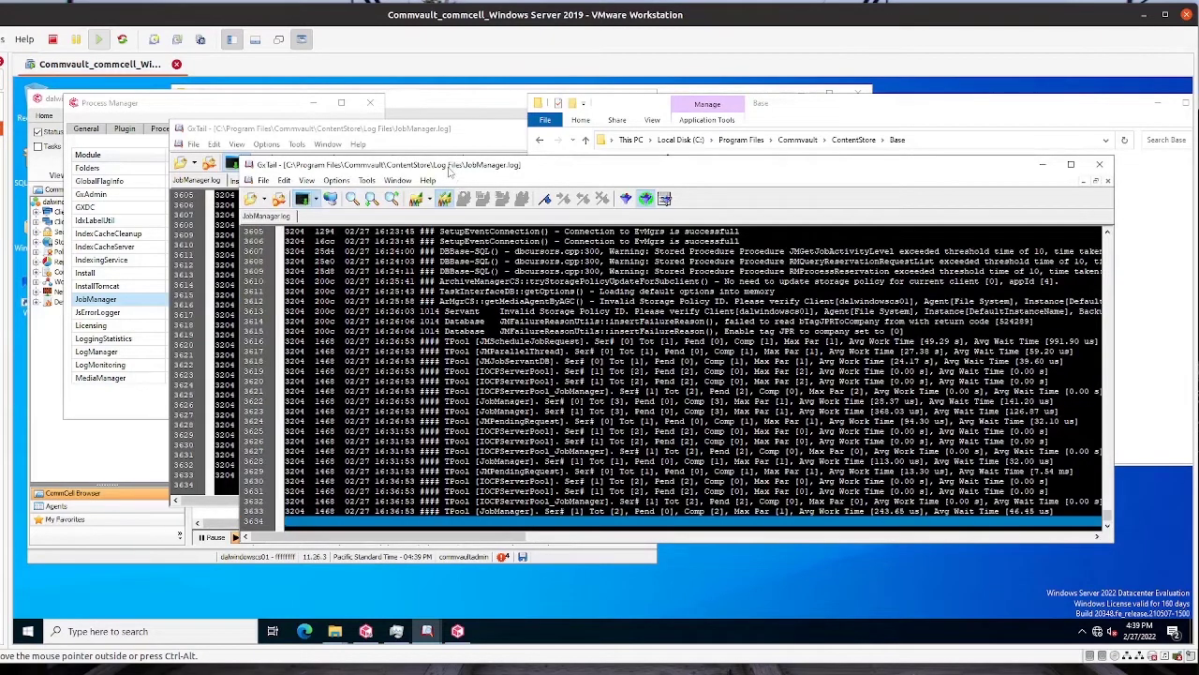
Reposition the JobManager.log window and enable Options > Word Wrap so long lines wrap.
left_click_drag(450, 168, 345, 90)
left_click(393, 292)
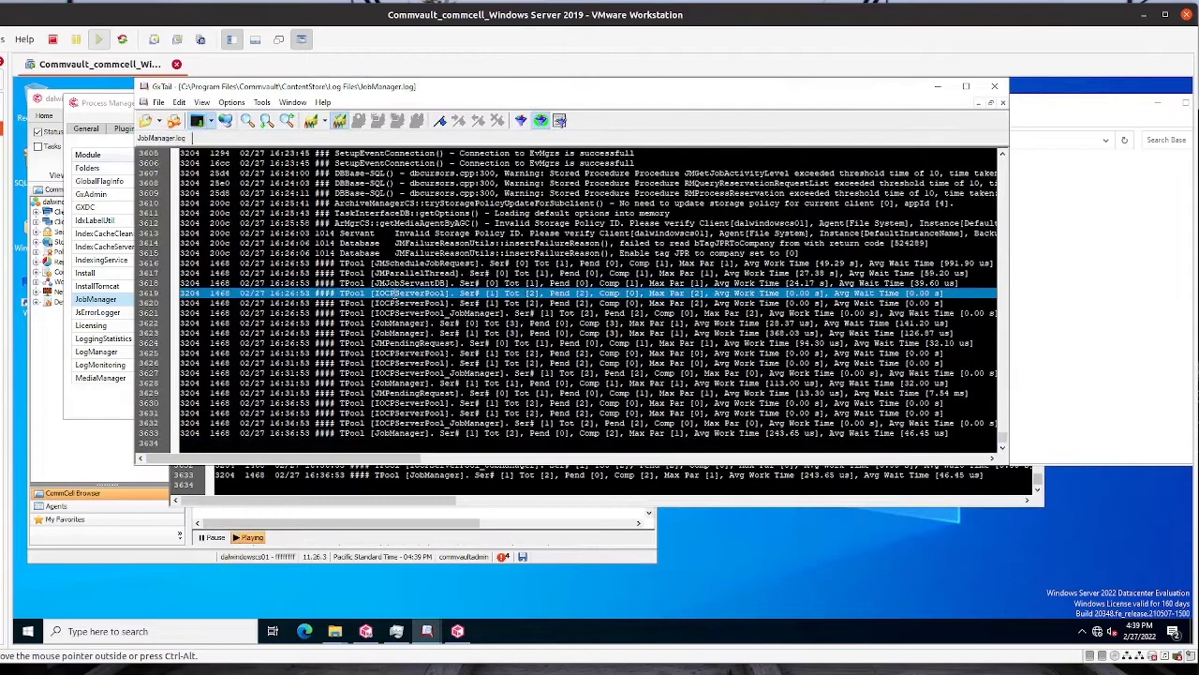
left_click_drag(482, 459, 282, 459)
left_click(323, 263)
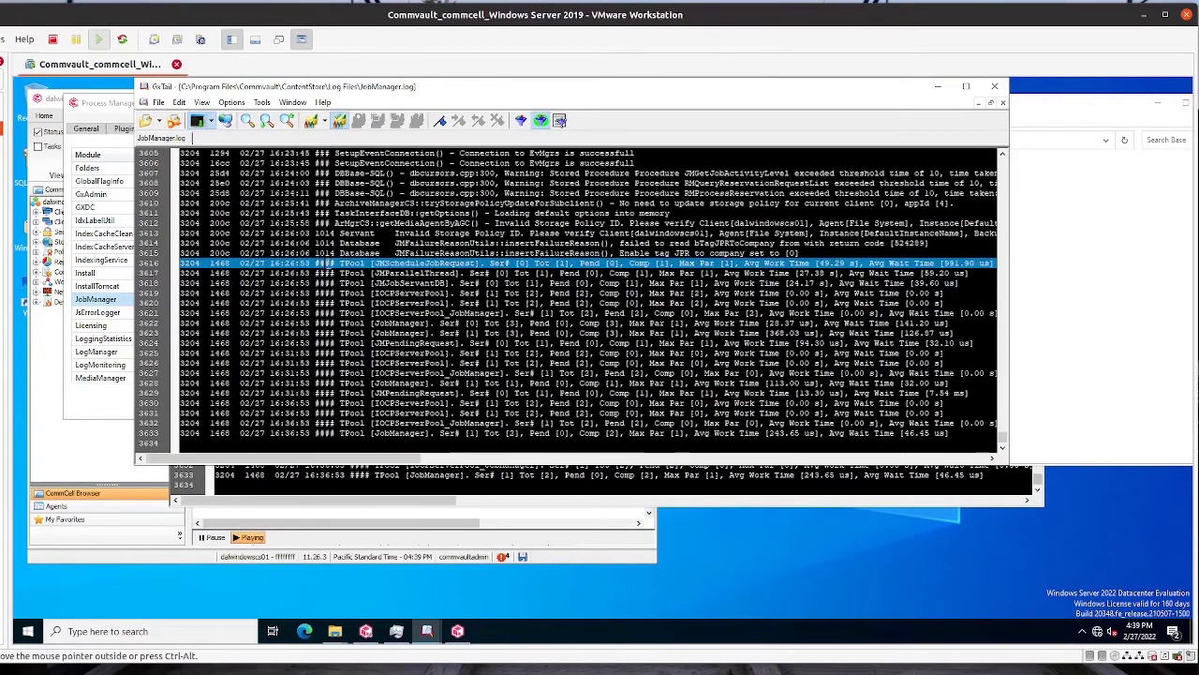
left_click(200, 104)
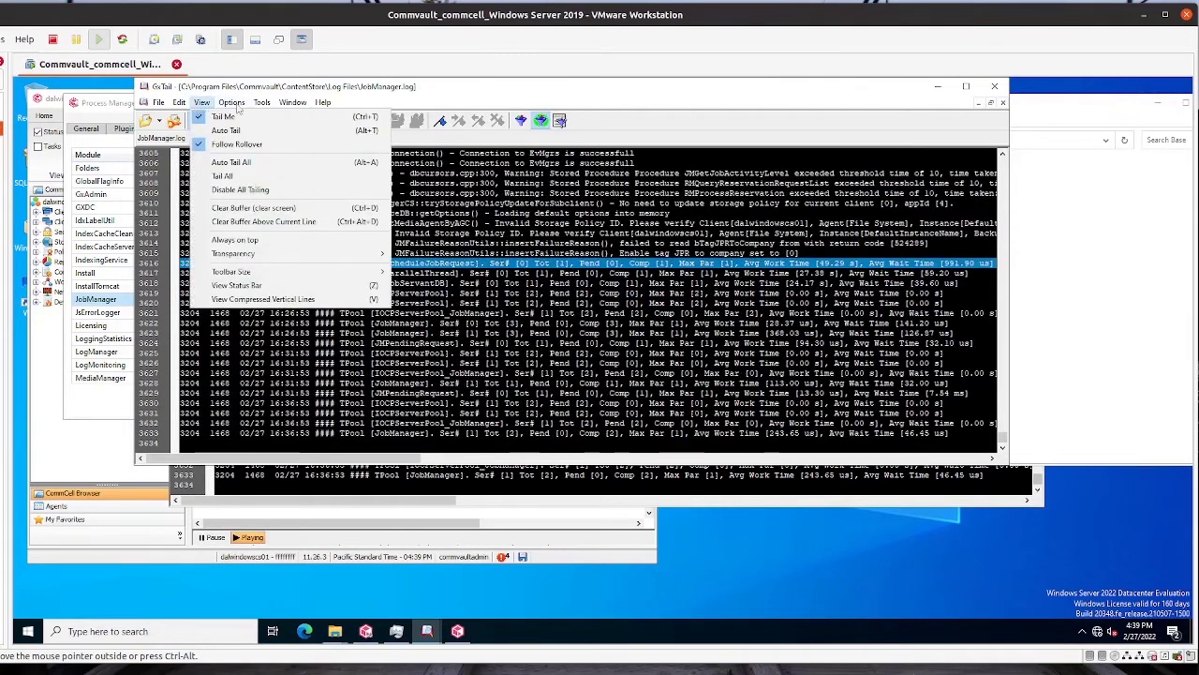
left_click(239, 105)
left_click(262, 103)
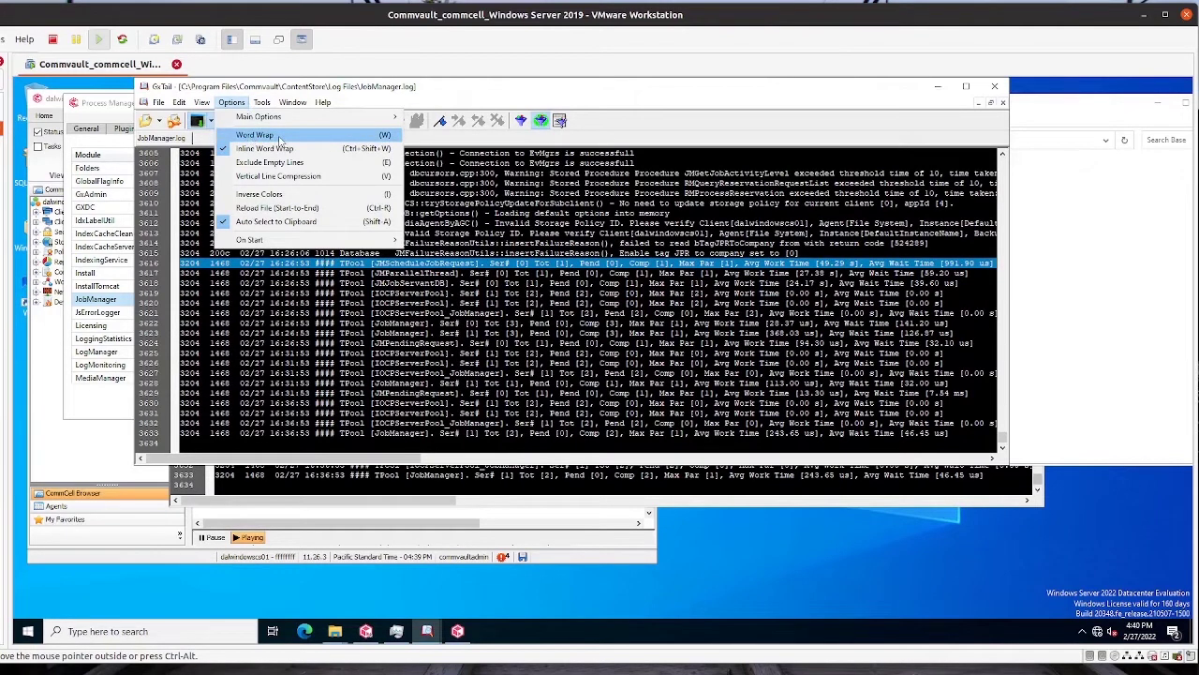
left_click(488, 325)
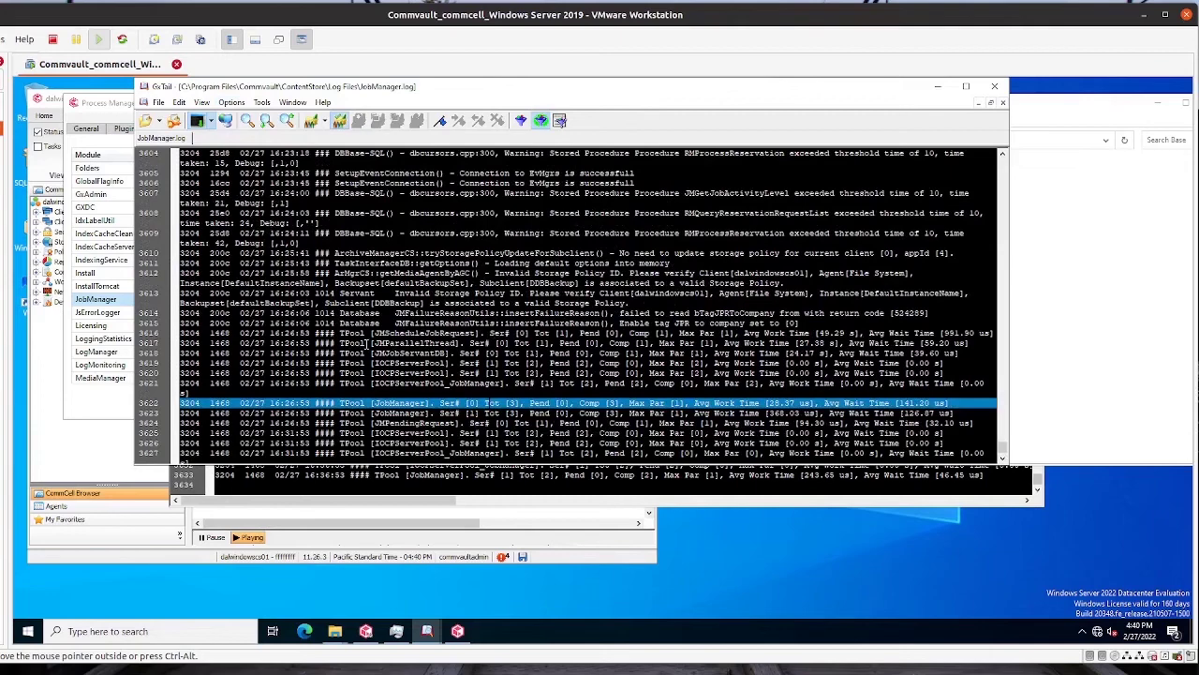
scroll(380, 330, "up", 20)
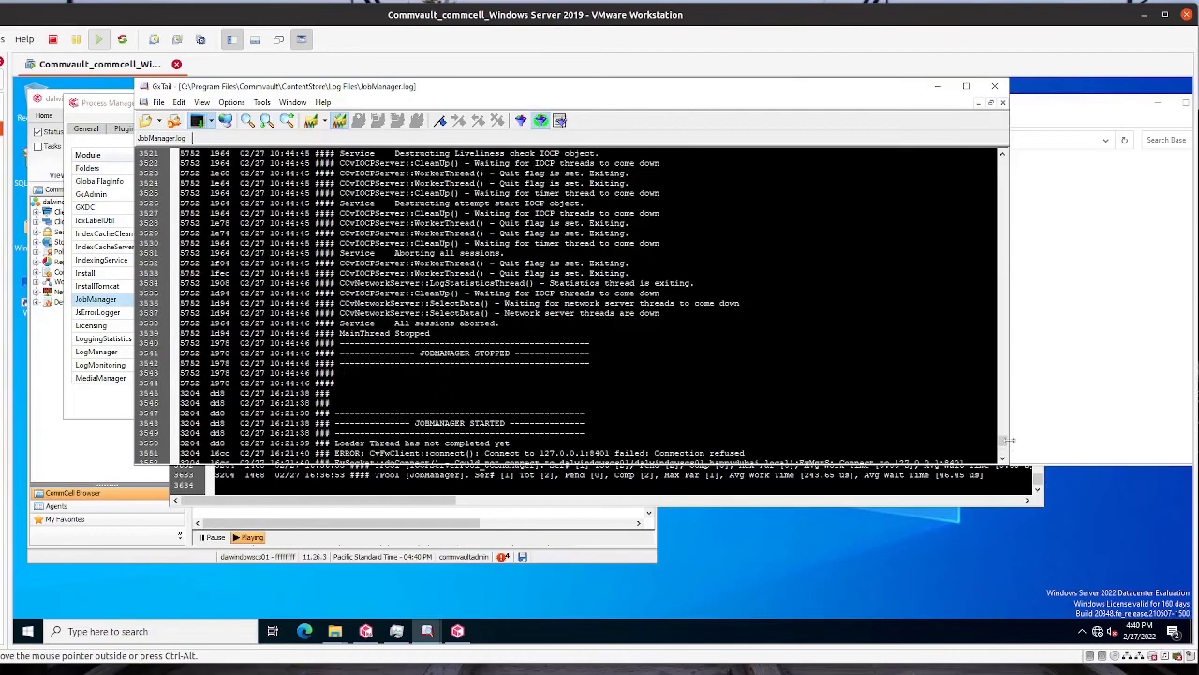
left_click_drag(1003, 440, 972, 142)
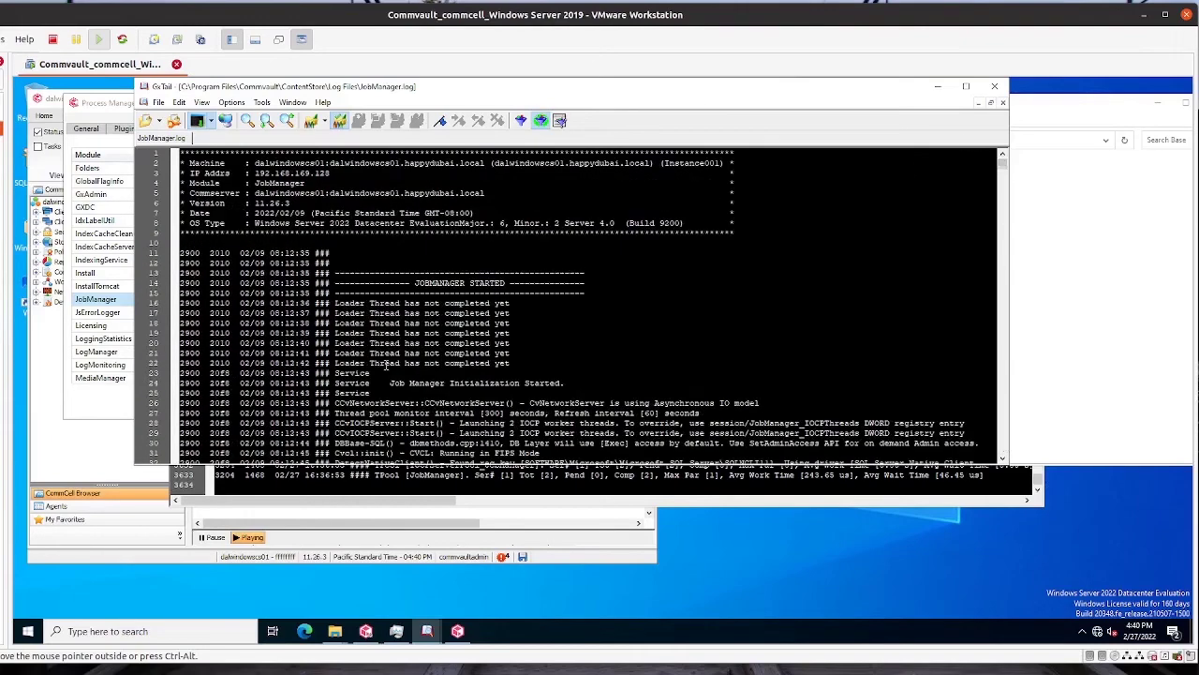
scroll(408, 343, "down", 3)
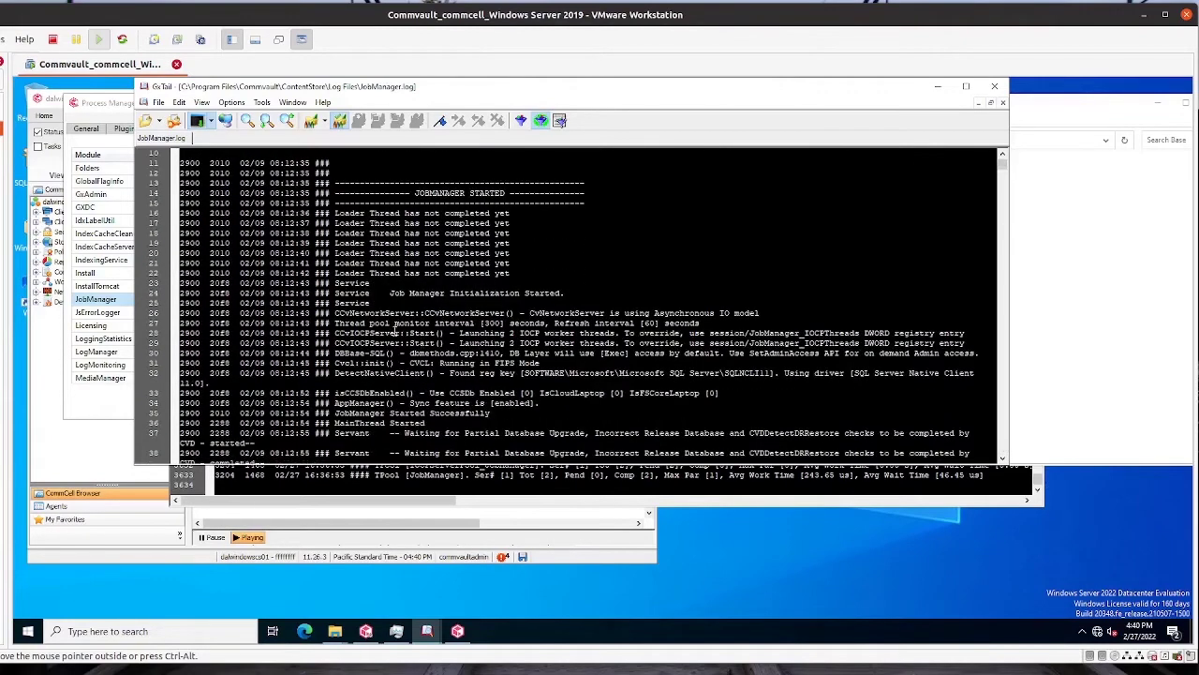
scroll(407, 317, "up", 3)
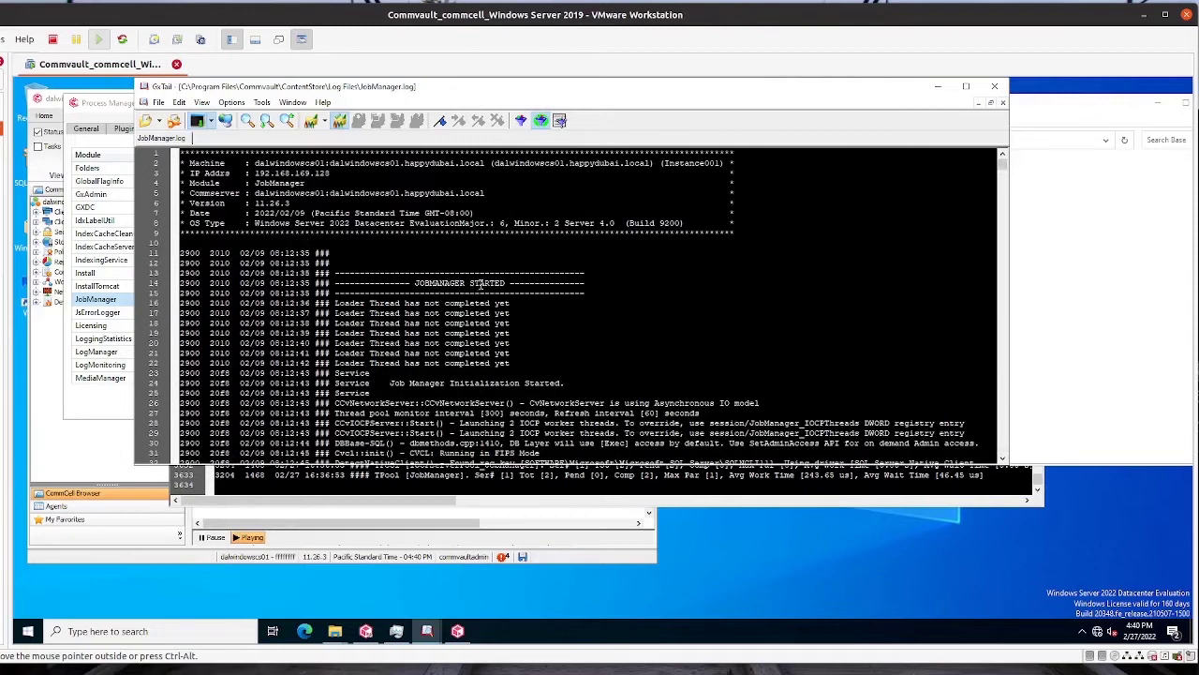
left_click_drag(511, 282, 394, 271)
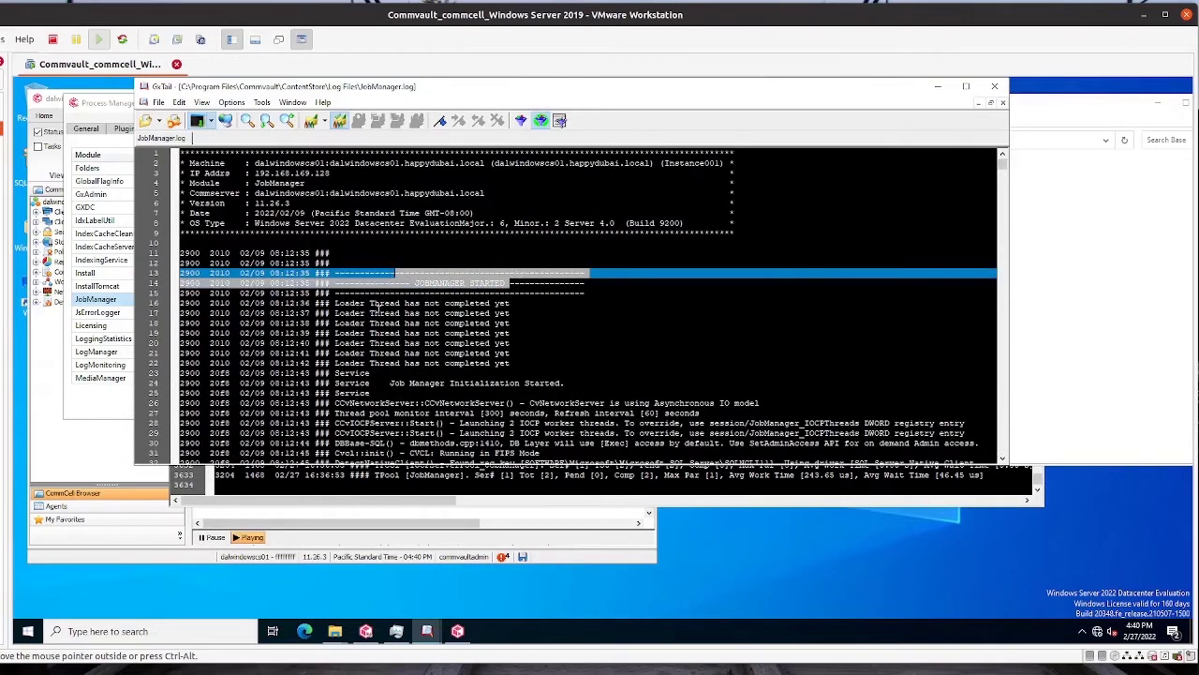
scroll(375, 307, "down", 5)
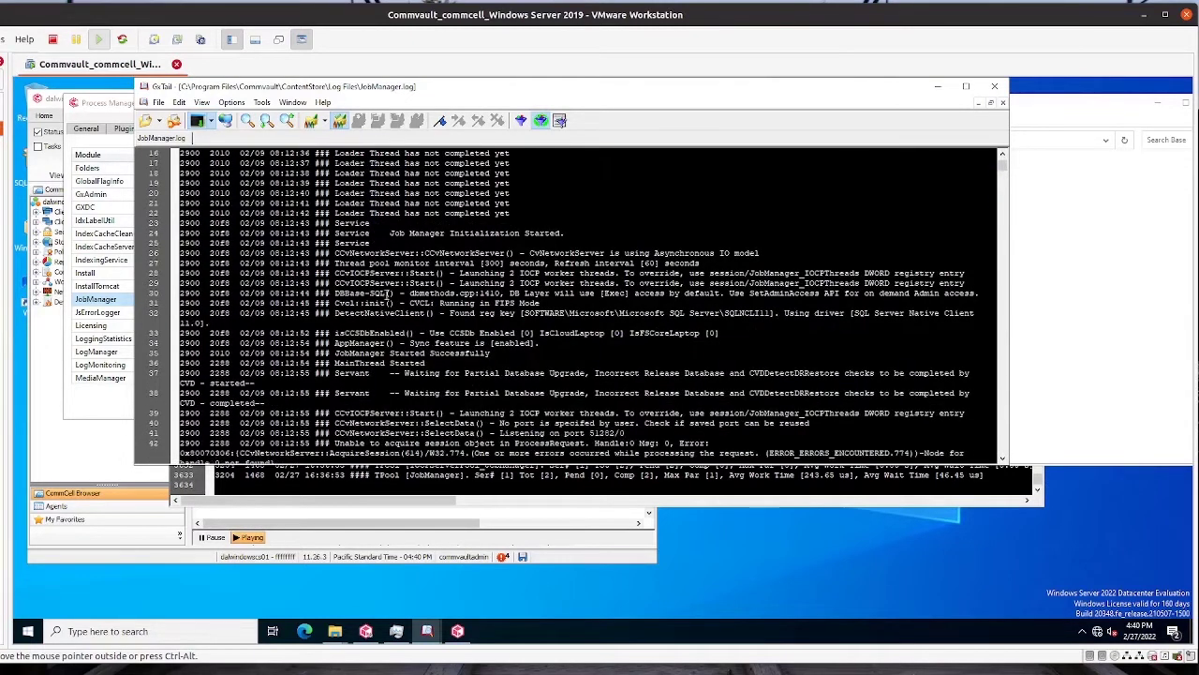
scroll(389, 293, "down", 9)
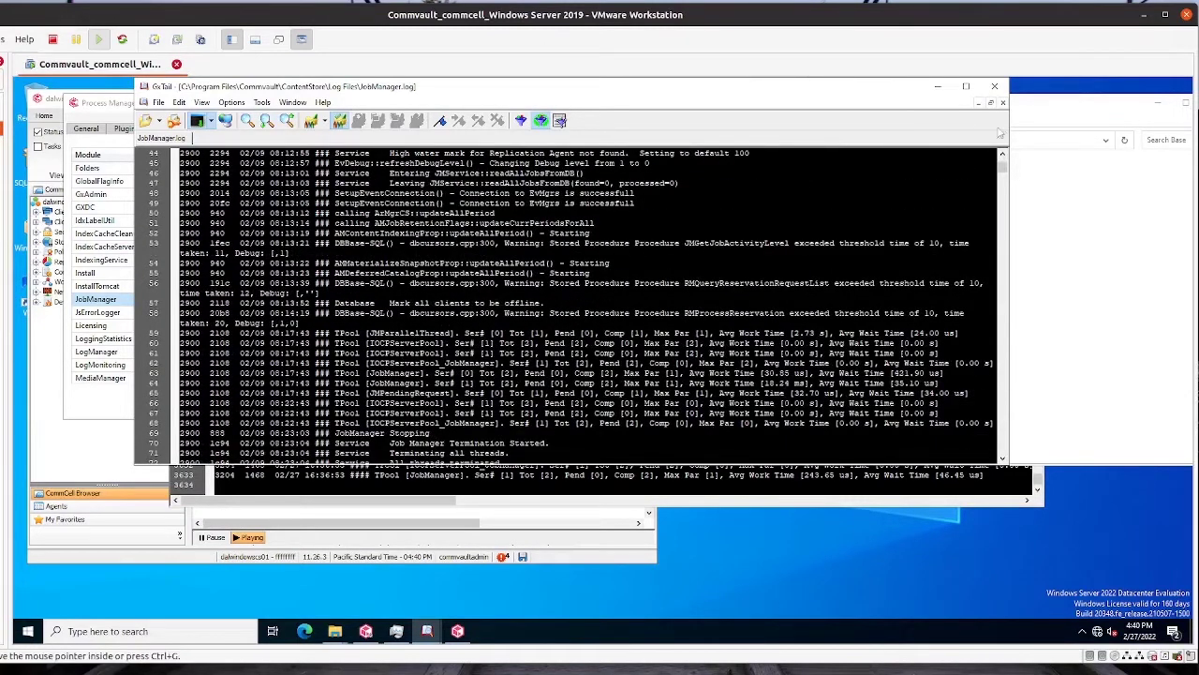
left_click(995, 87)
left_click(405, 138)
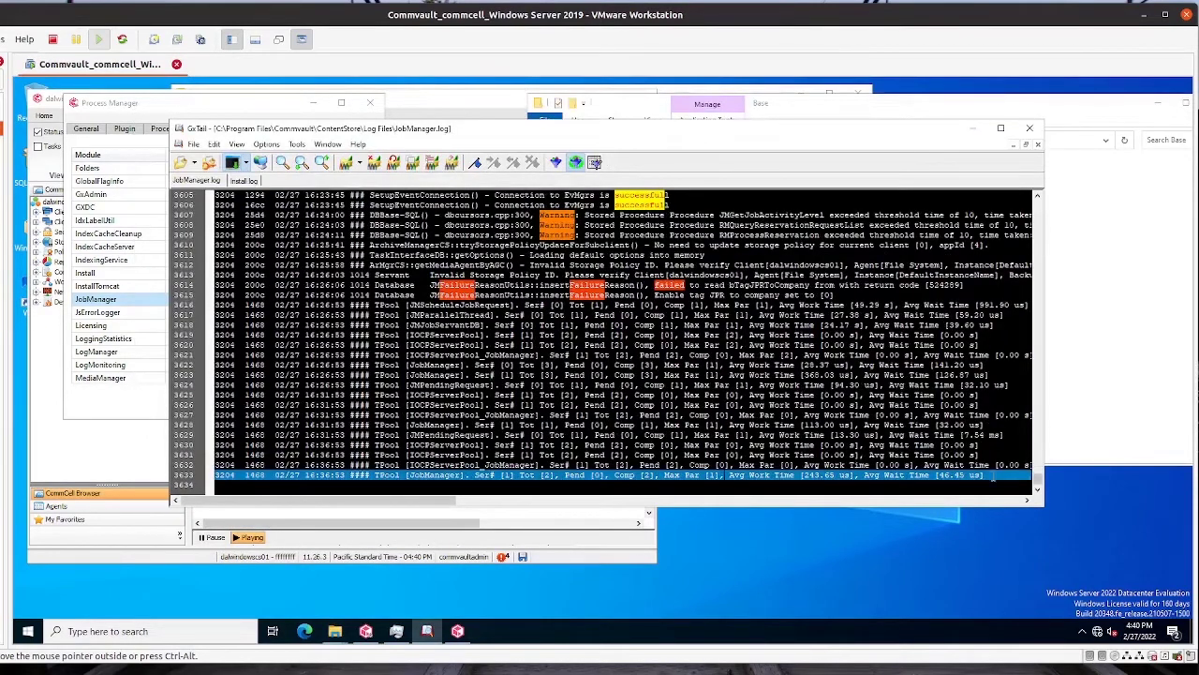
scroll(597, 398, "up", 9)
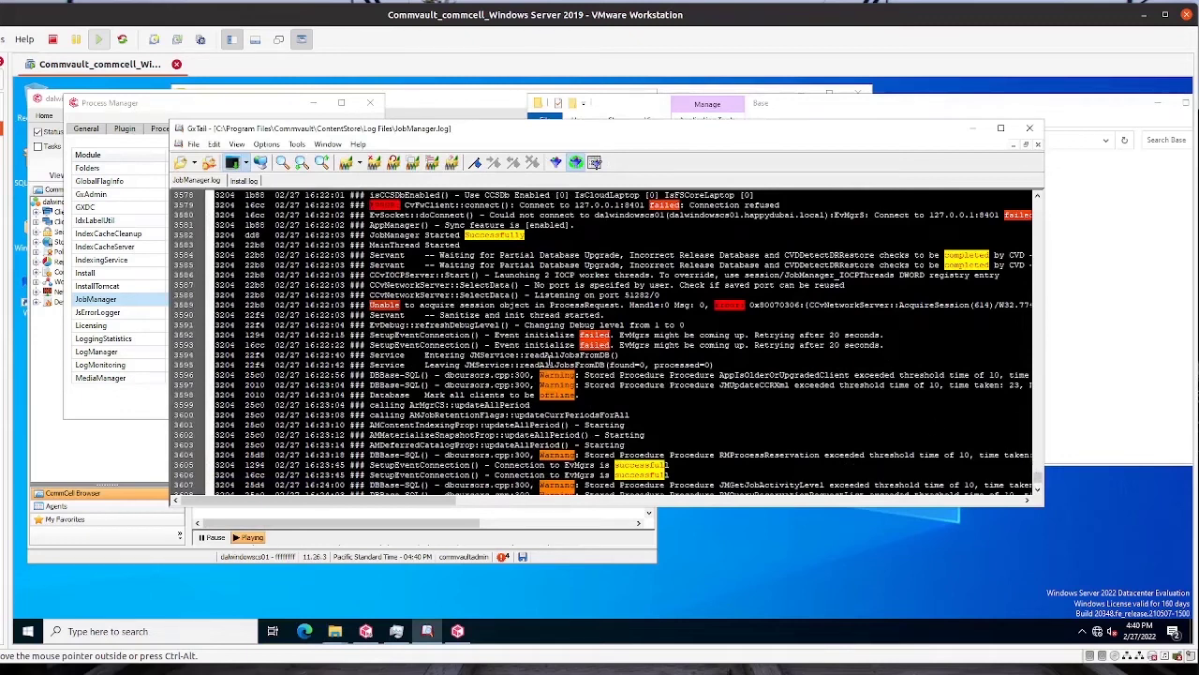
scroll(549, 363, "up", 16)
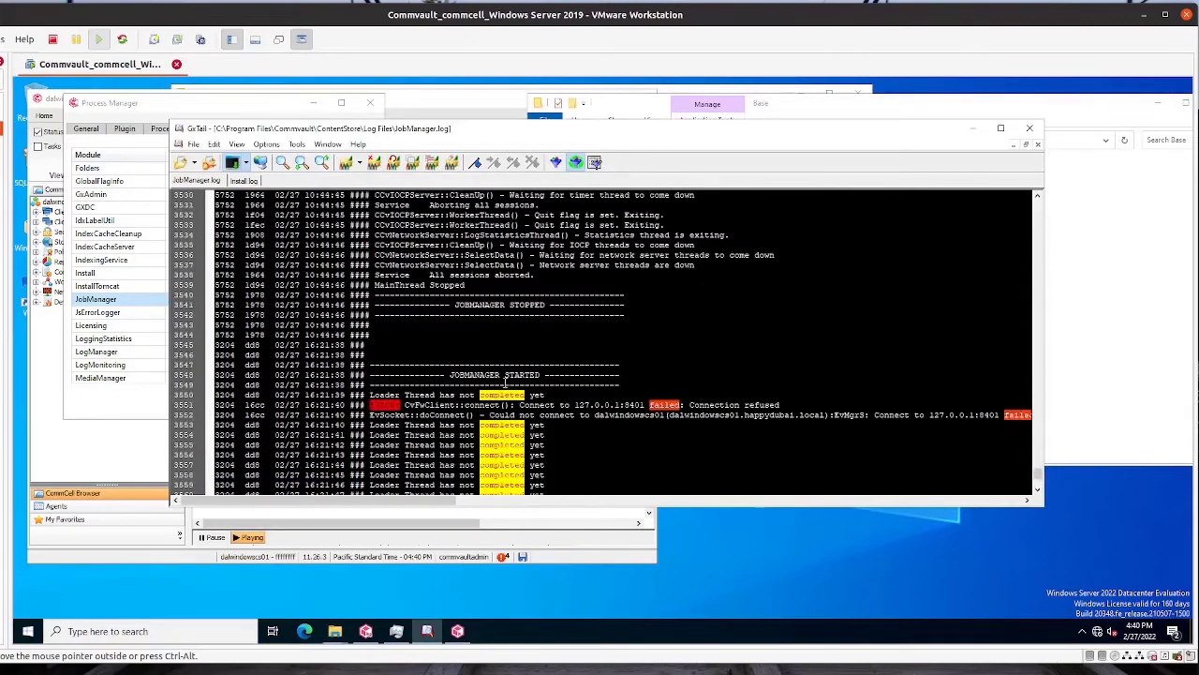
scroll(442, 371, "down", 2)
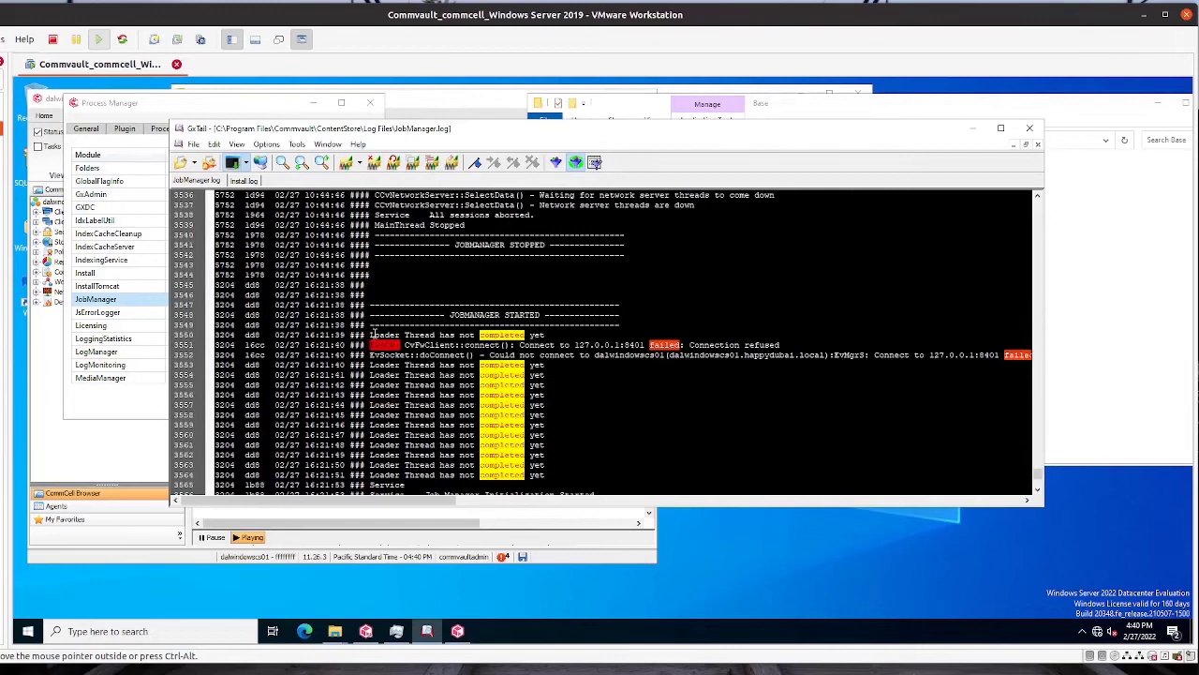
left_click_drag(373, 333, 541, 345)
left_click(588, 401)
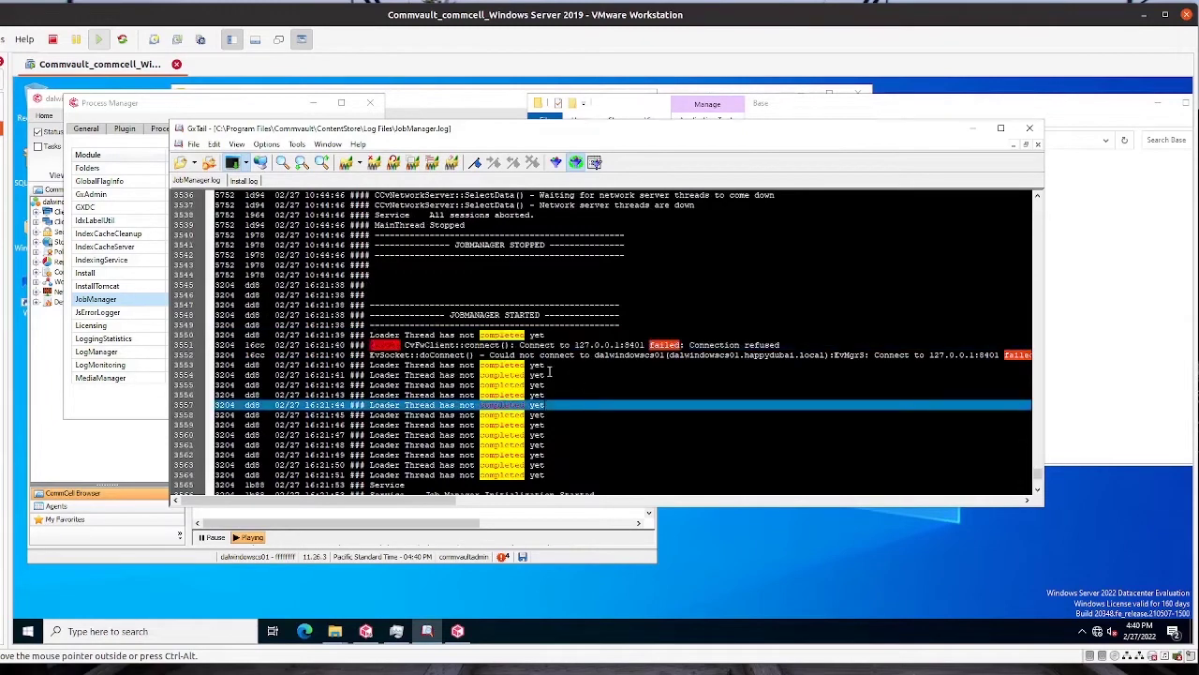
scroll(528, 355, "down", 1)
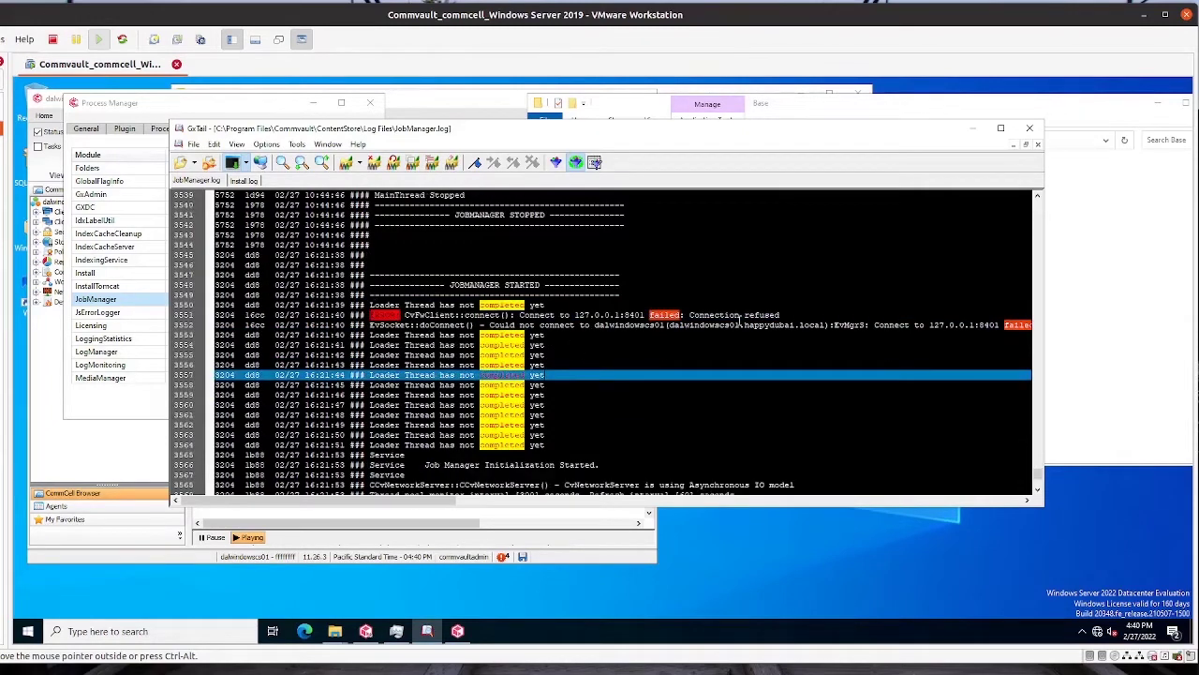
scroll(740, 323, "down", 6)
scroll(441, 382, "down", 1)
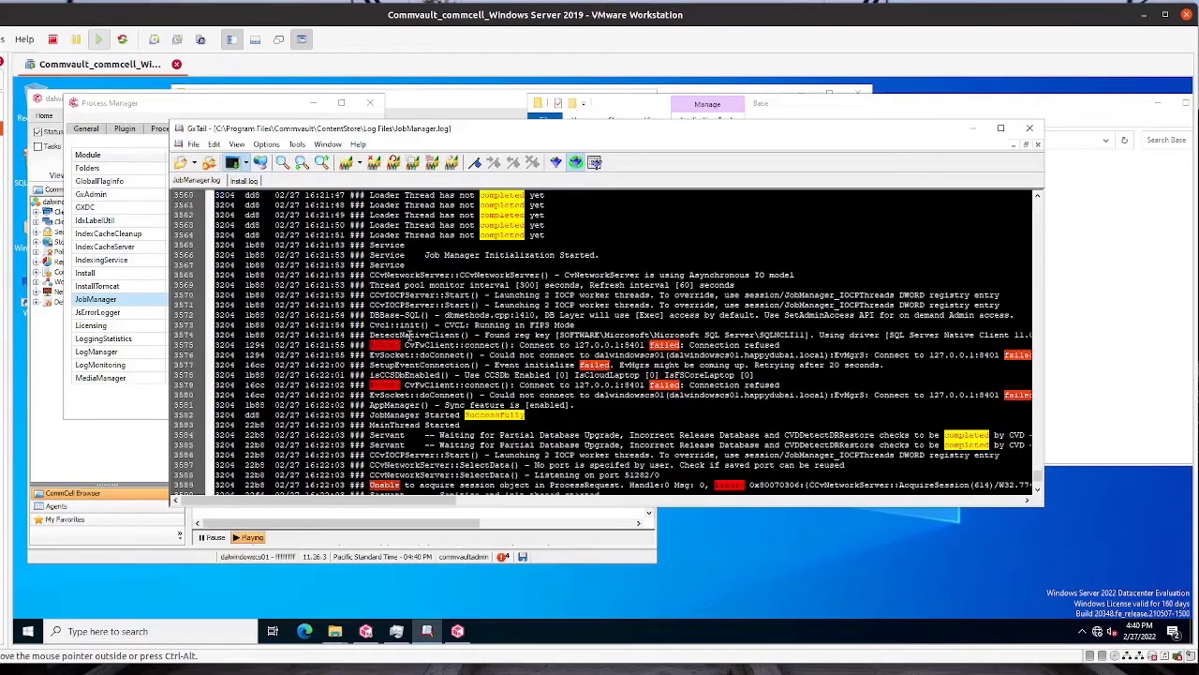
scroll(585, 339, "down", 2)
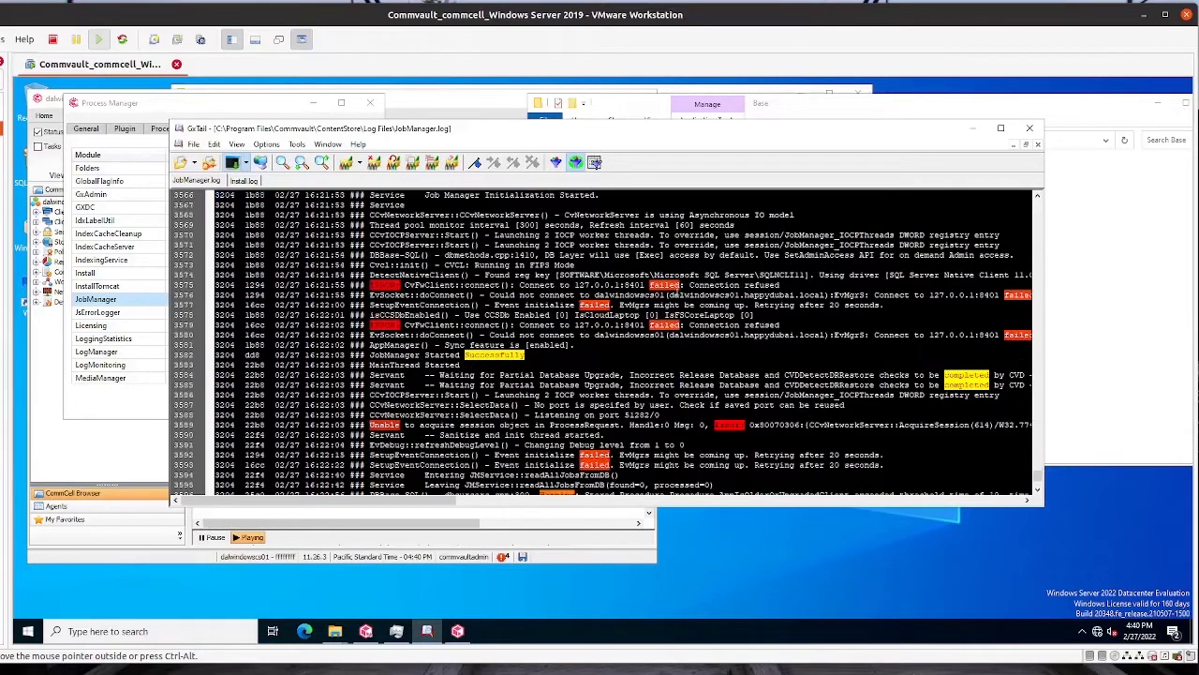
scroll(495, 347, "down", 3)
scroll(440, 347, "down", 2)
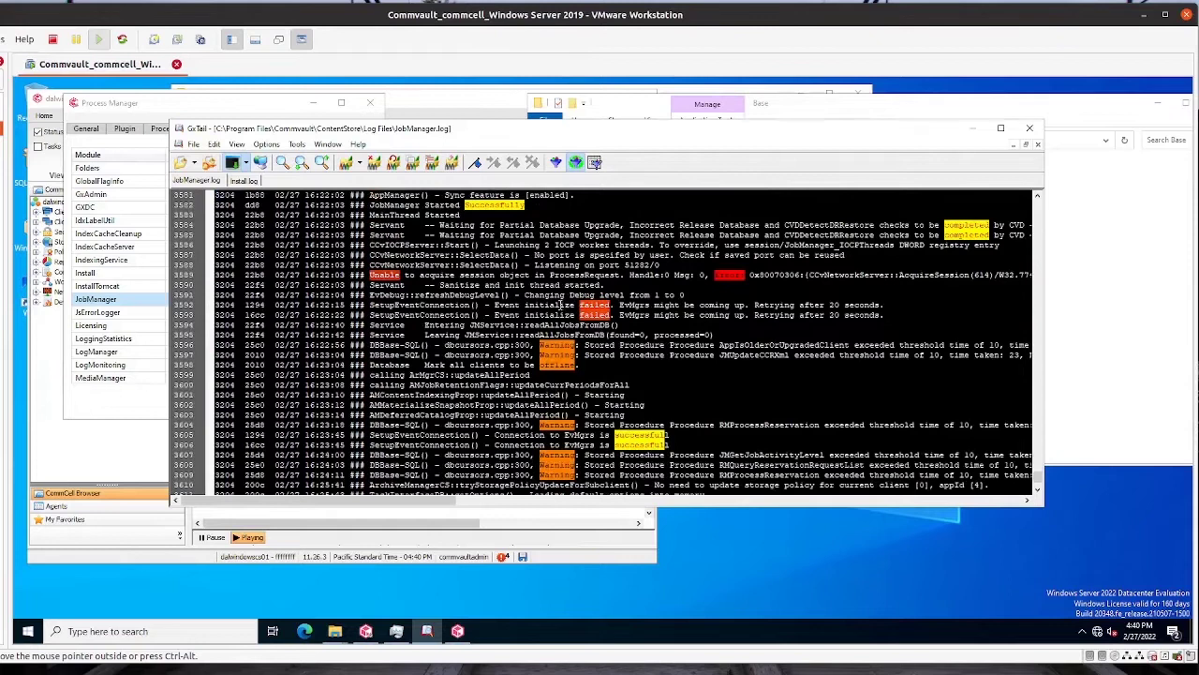
scroll(561, 304, "down", 6)
scroll(498, 334, "down", 2)
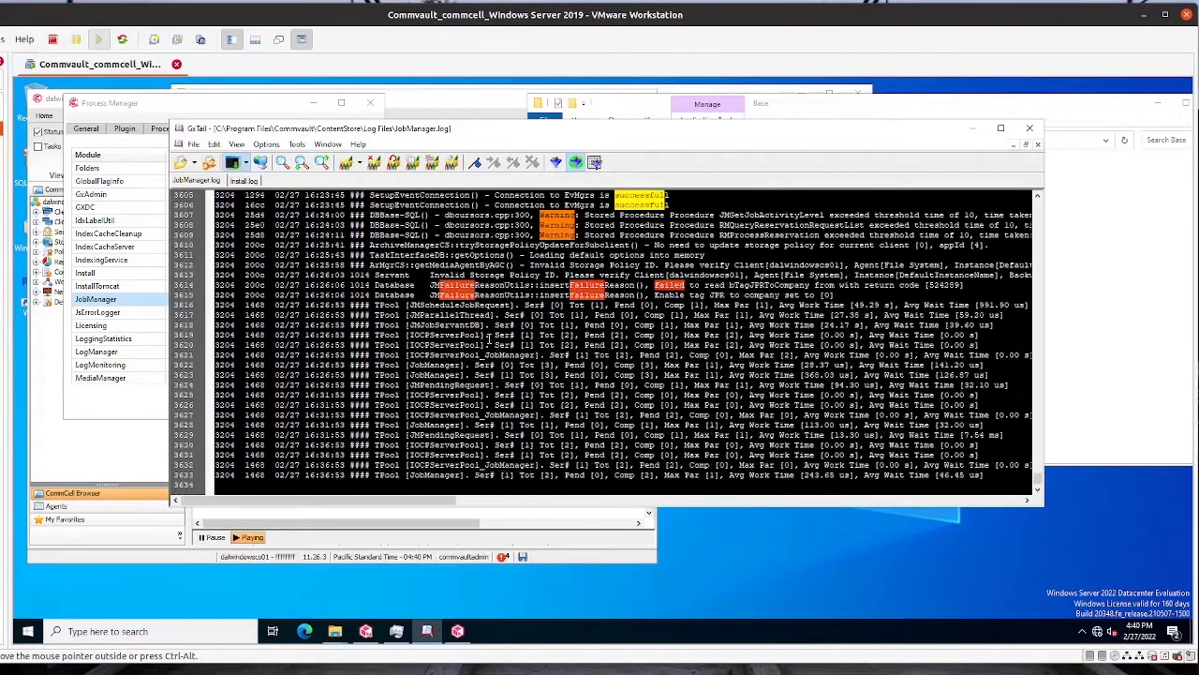
scroll(480, 352, "up", 2)
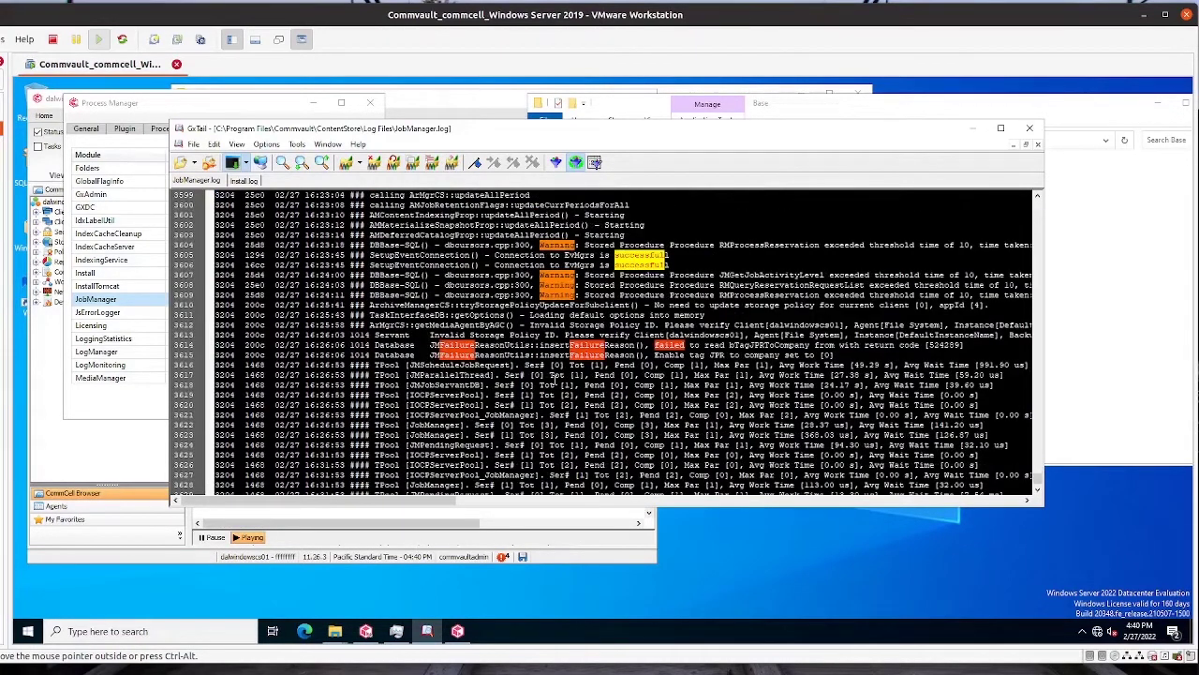
scroll(549, 389, "up", 8)
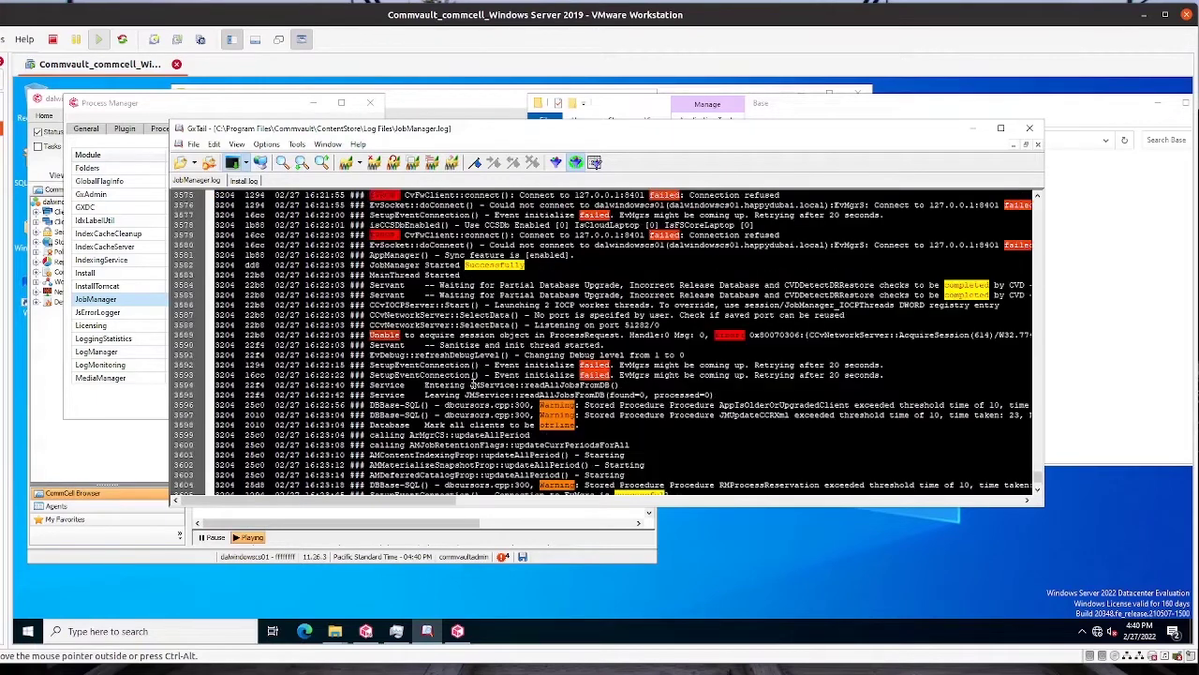
scroll(485, 315, "up", 13)
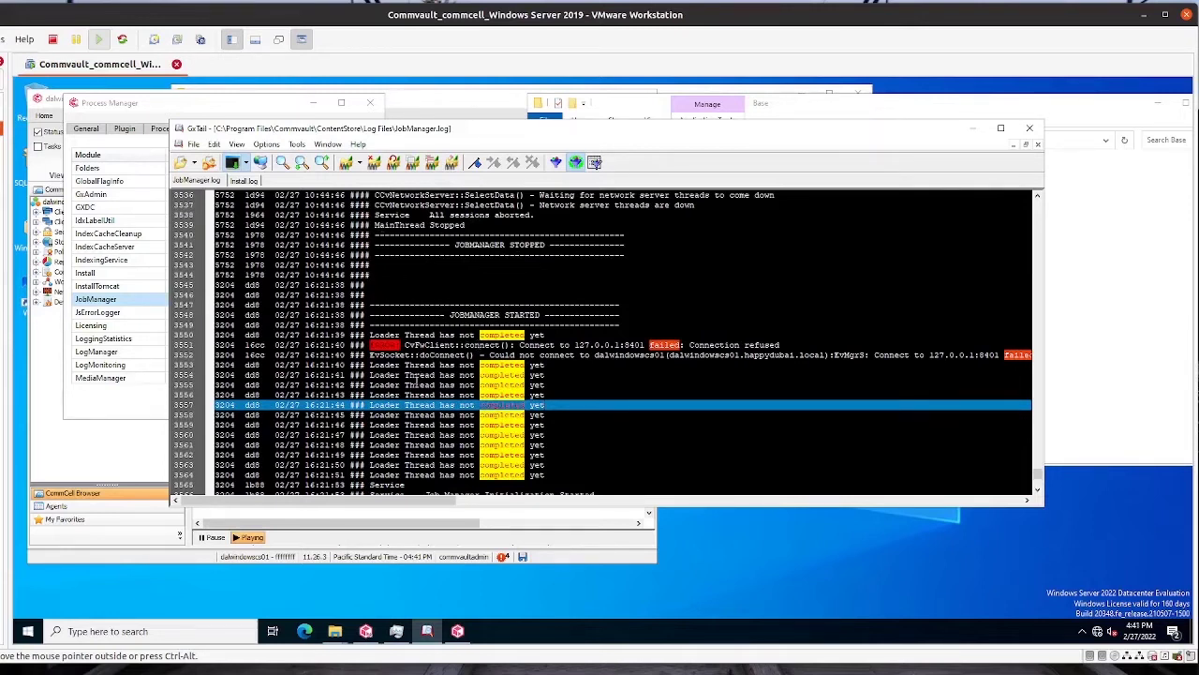
scroll(407, 361, "down", 4)
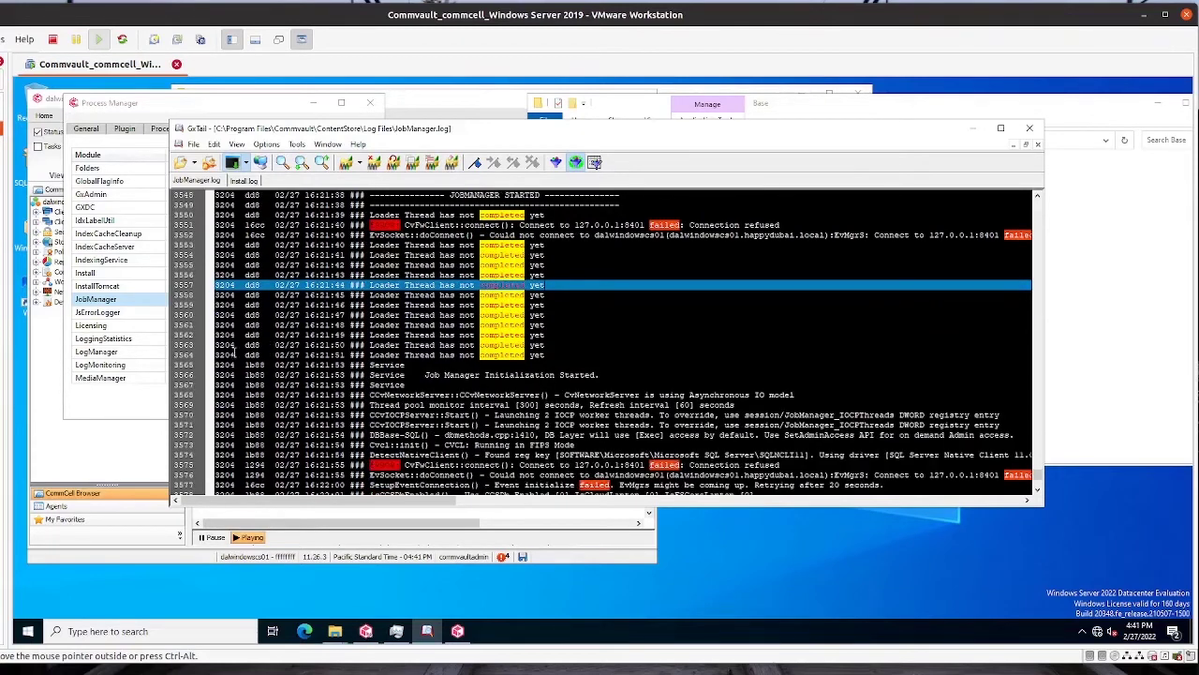
Add 3204 as the cyan marker in Markers & Filter to highlight that process ID.
left_click(226, 335)
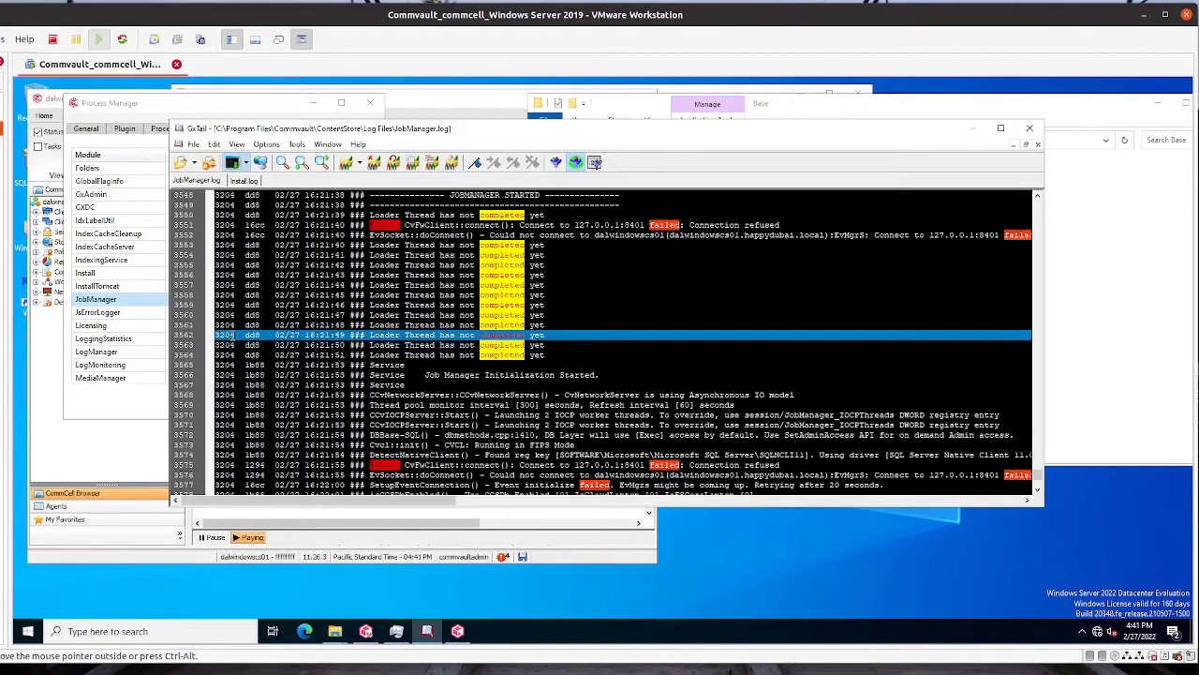
right_click(228, 338)
key("Escape")
left_click(268, 147)
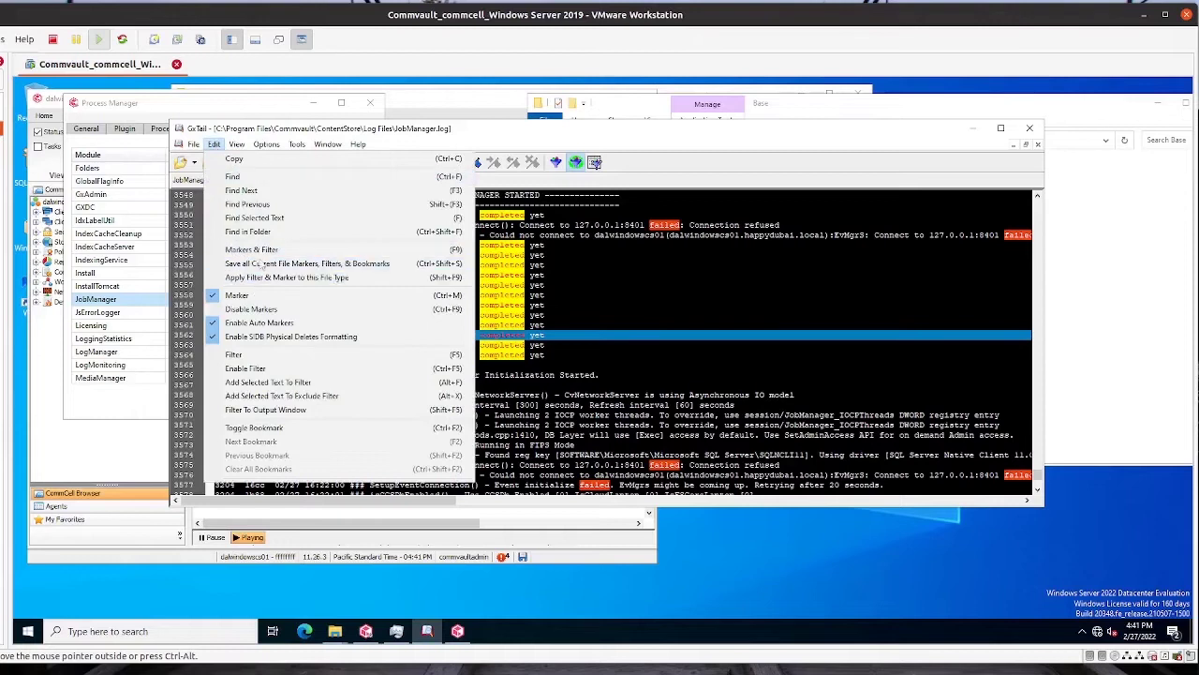
left_click(260, 253)
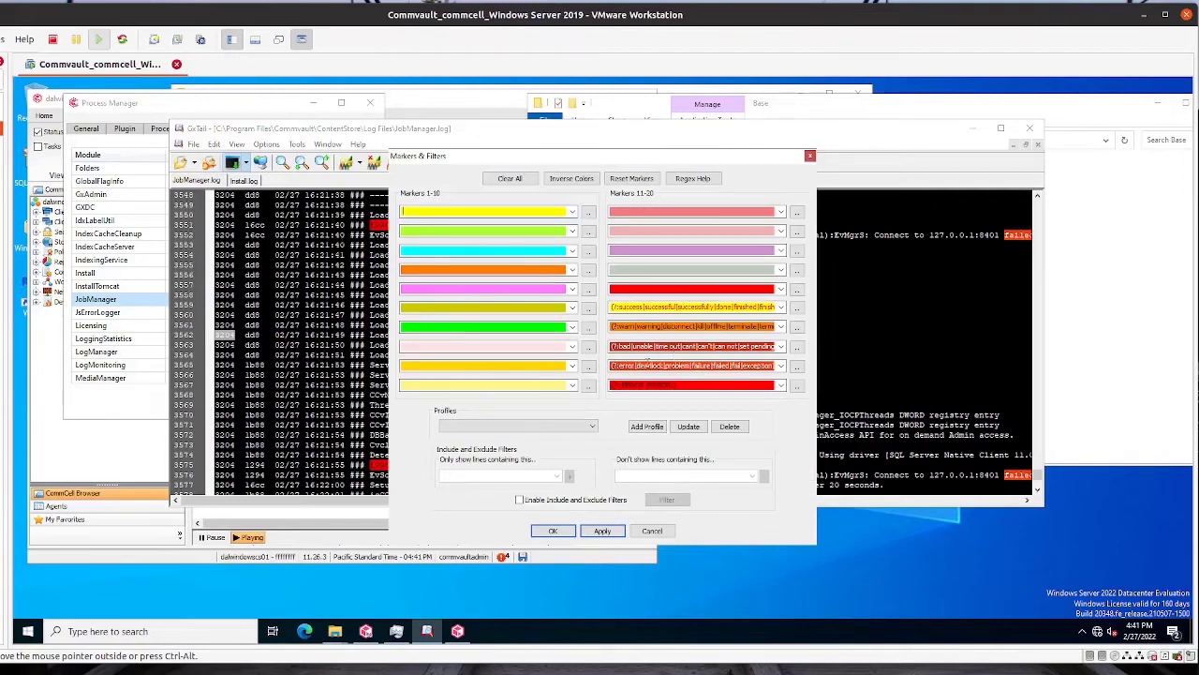
left_click(438, 210)
left_click(420, 249)
type("3204")
left_click(554, 531)
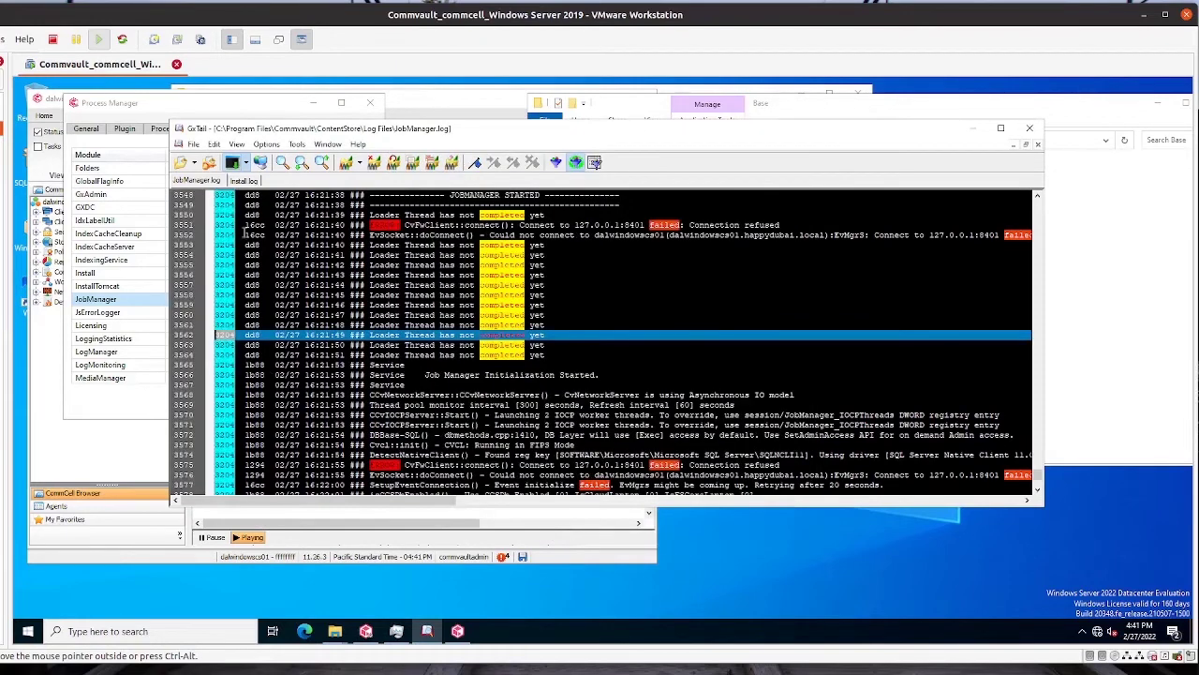
Scroll the log and select the AMContentIndexingProp::updateAllPeriod text on line 3601.
scroll(245, 294, "down", 11)
scroll(248, 294, "down", 8)
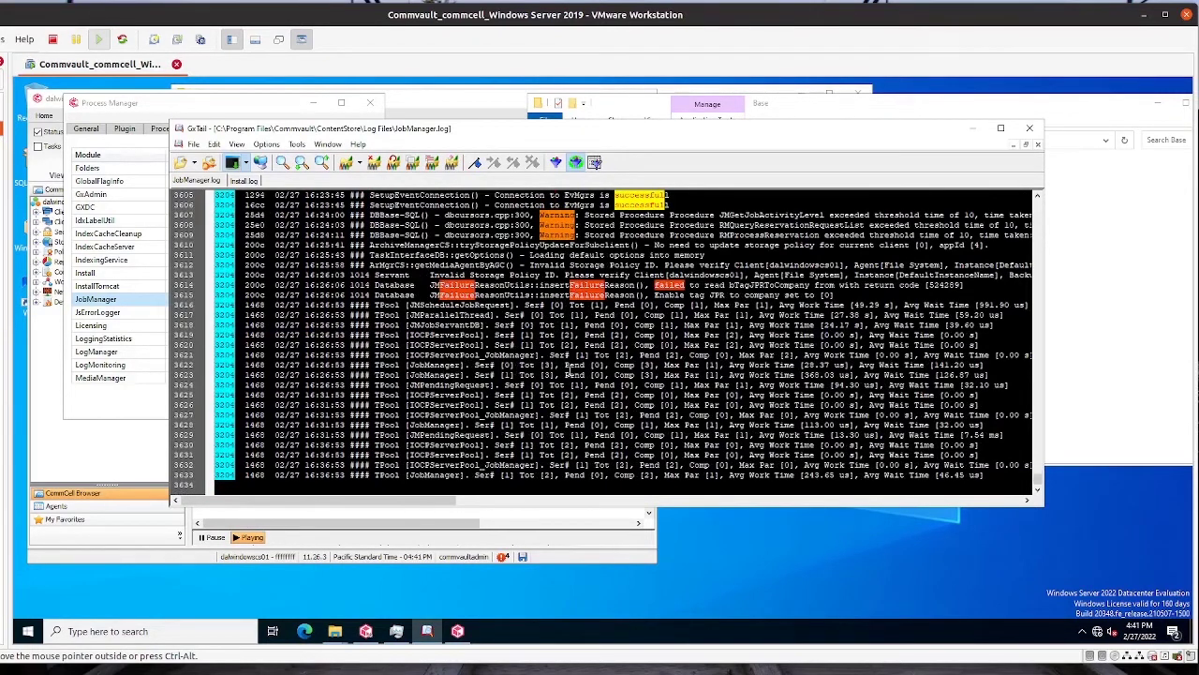
left_click_drag(408, 363, 522, 416)
left_click(522, 416)
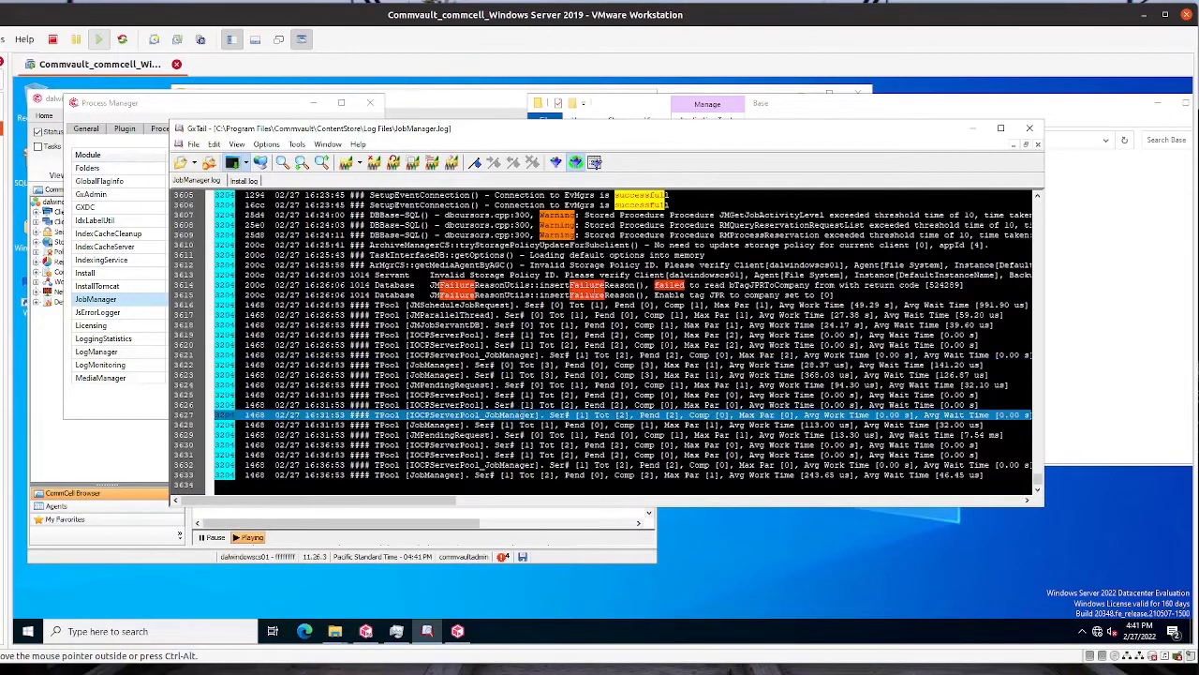
scroll(576, 294, "up", 5)
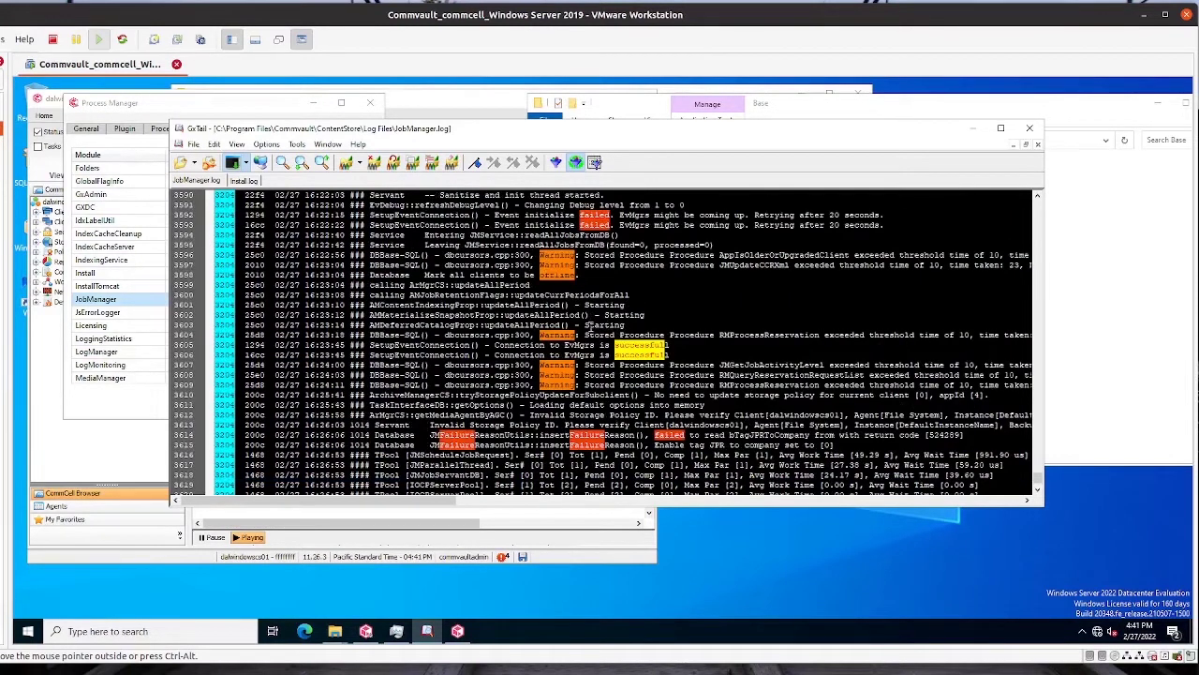
left_click_drag(562, 305, 371, 305)
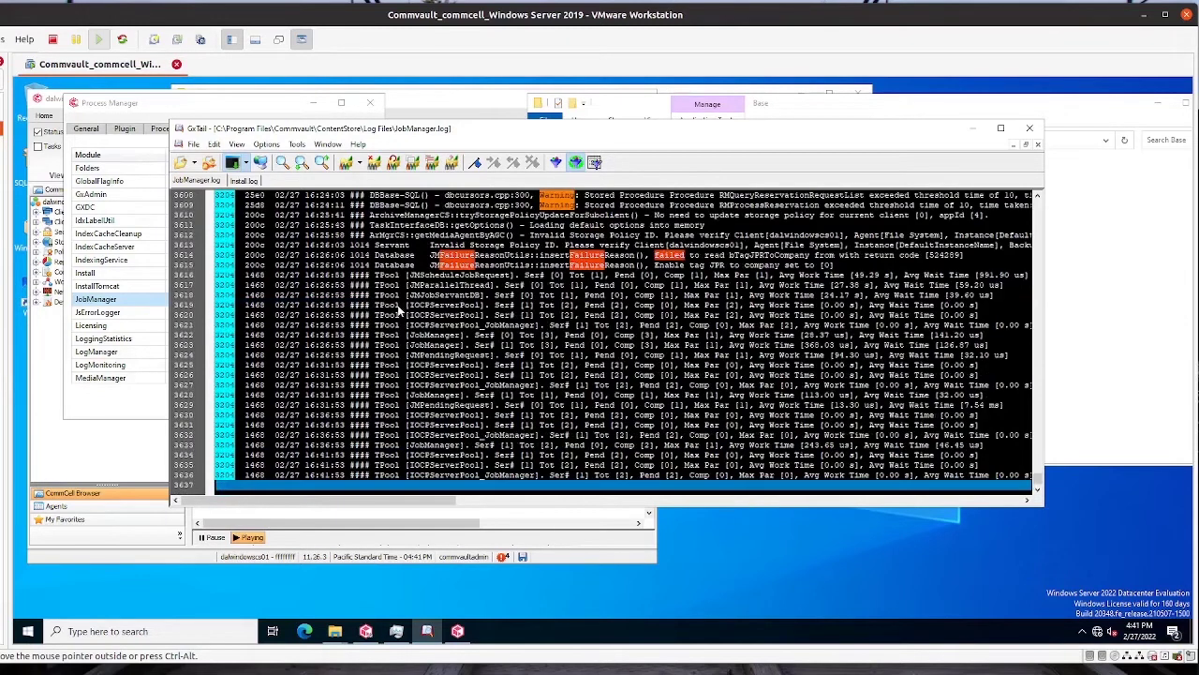
Paste AMContentIndexingProp::updateAllPeriod as the orange marker in Markers & Filter and apply it.
left_click(195, 144)
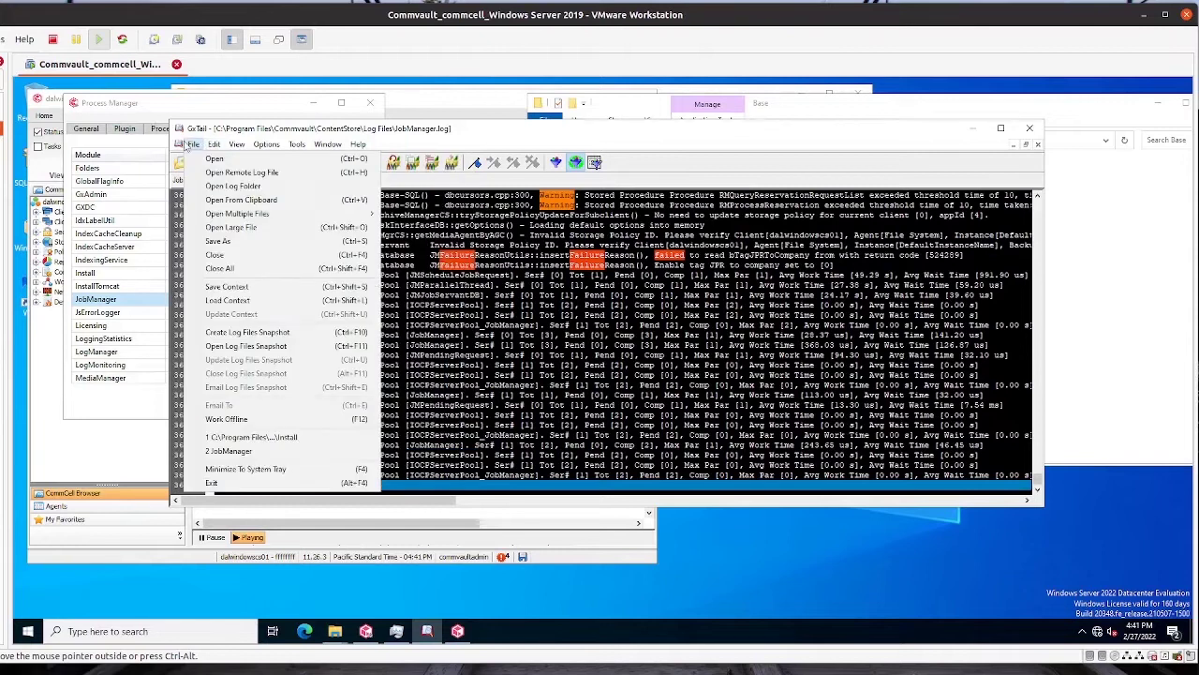
mouse_move(215, 145)
left_click(251, 250)
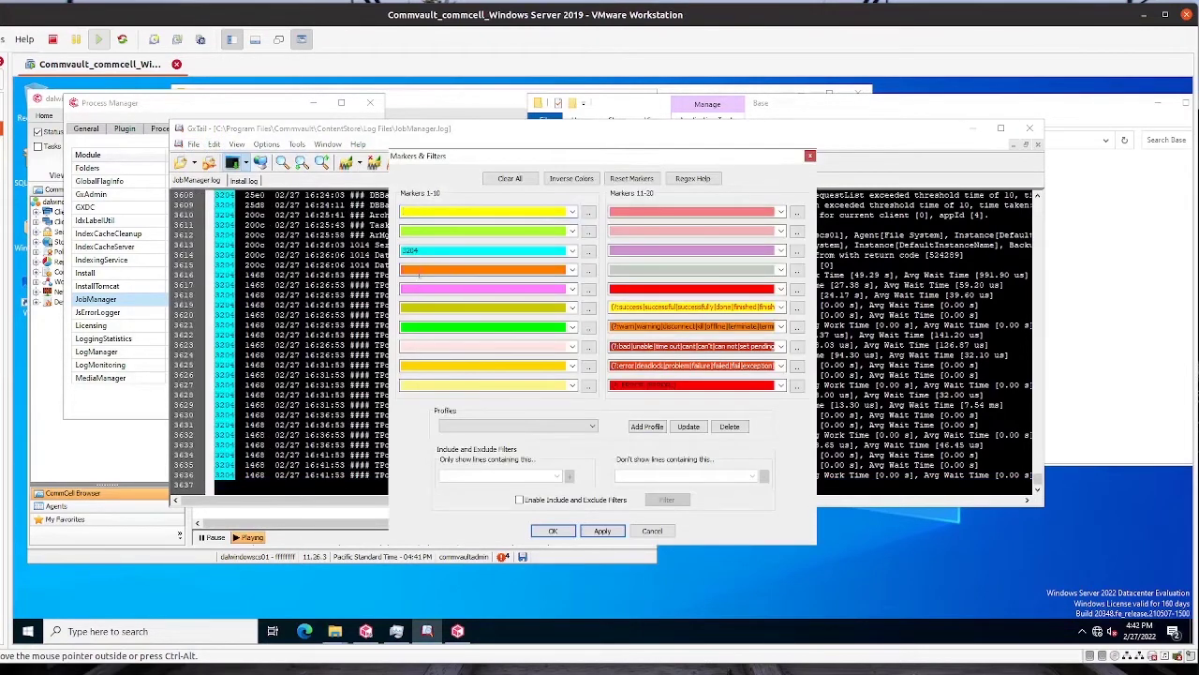
type("AMContentIndexingProxy::updateAllFenced")
left_click(554, 531)
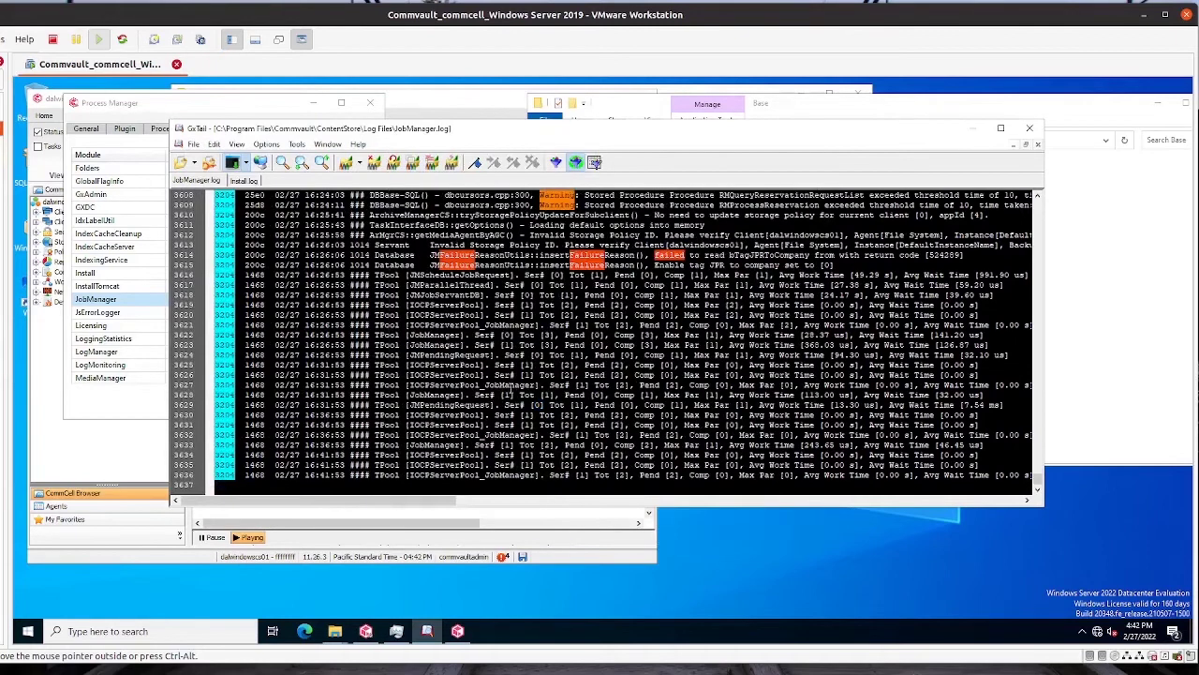
Scroll up through the marked JobManager.log, then bring the CommCell Console forward.
left_click(481, 356)
scroll(493, 367, "up", 1)
scroll(493, 367, "up", 6)
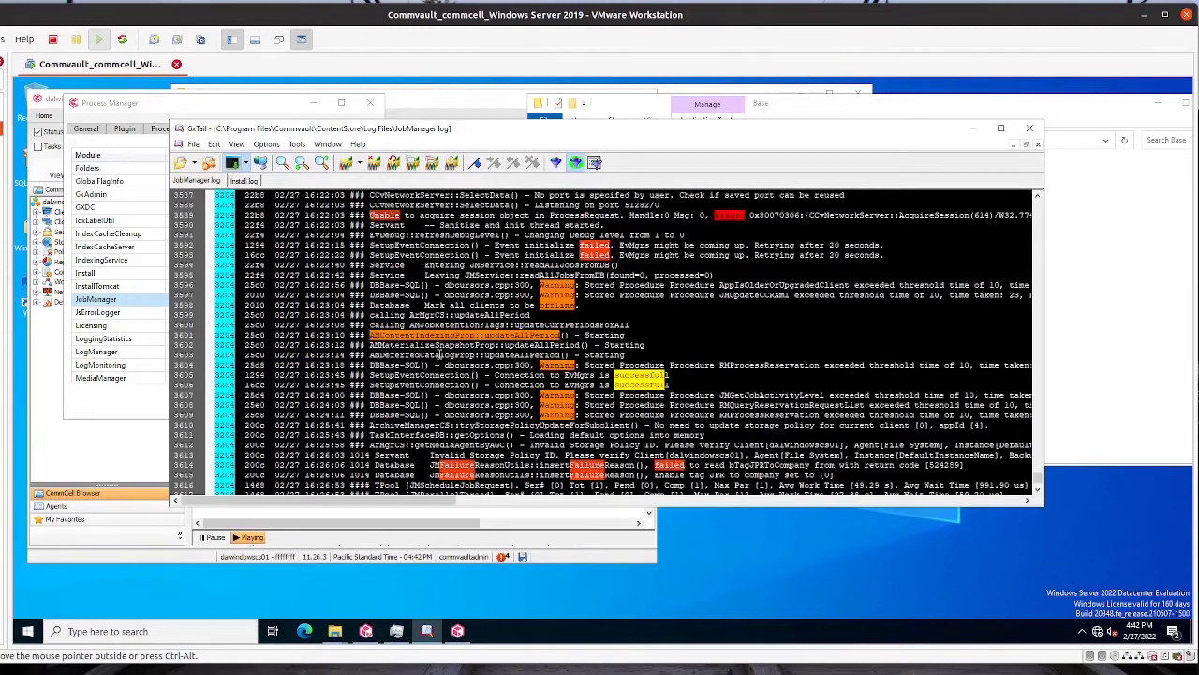
scroll(447, 345, "up", 4)
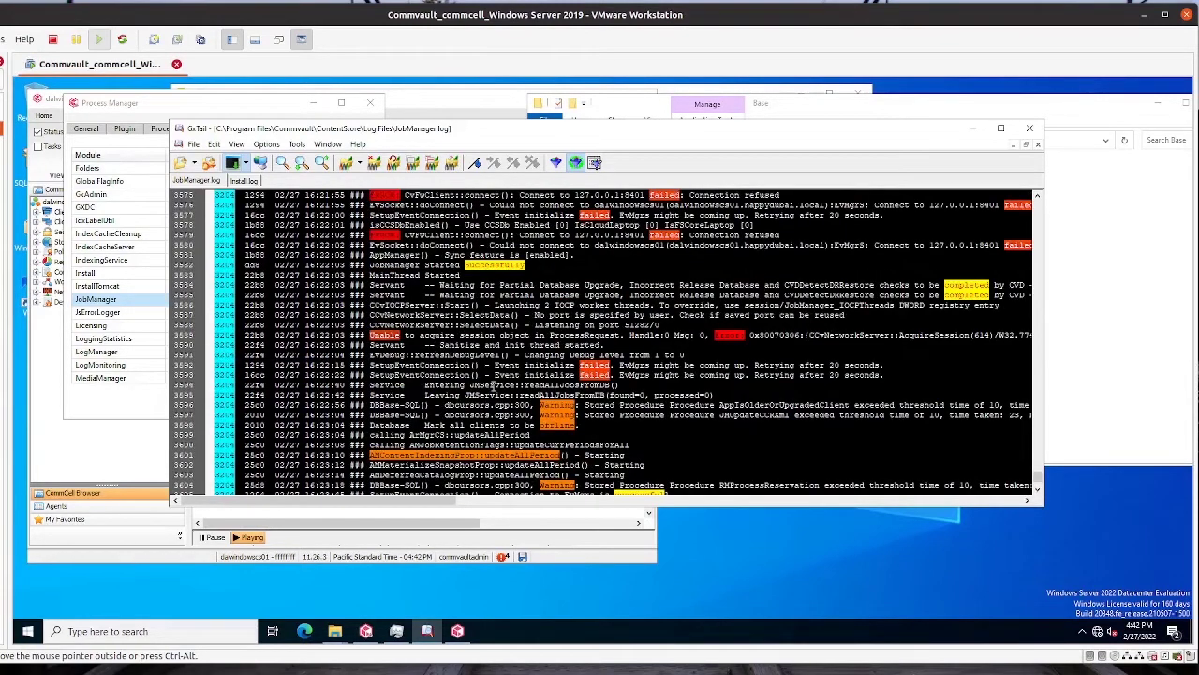
scroll(509, 377, "up", 4)
scroll(430, 348, "up", 6)
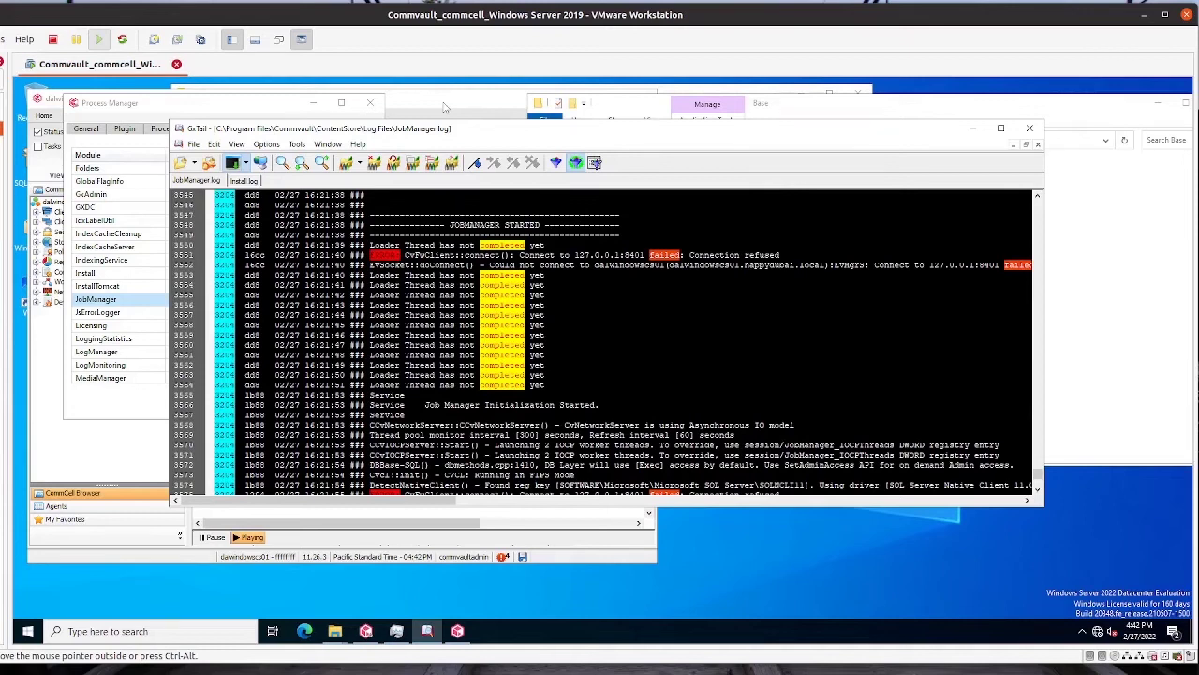
left_click(445, 107)
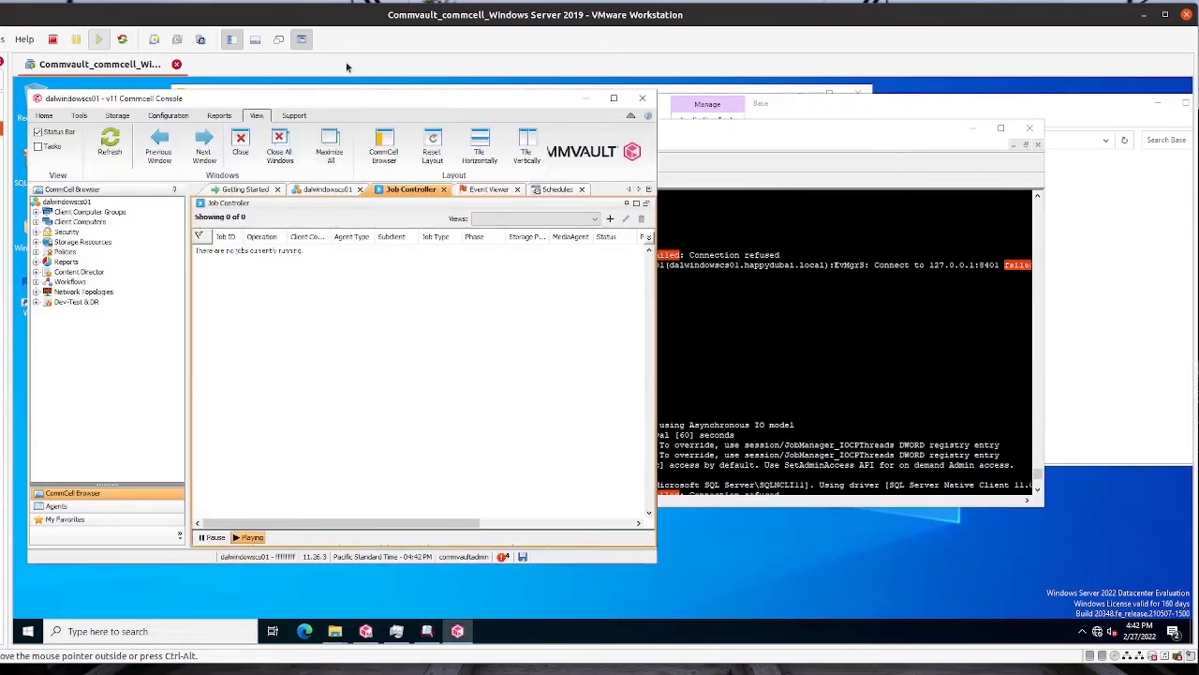
Open All Tasks > Send Log Files for the dalwindowscs01 node in the CommCell Browser.
left_click(91, 400)
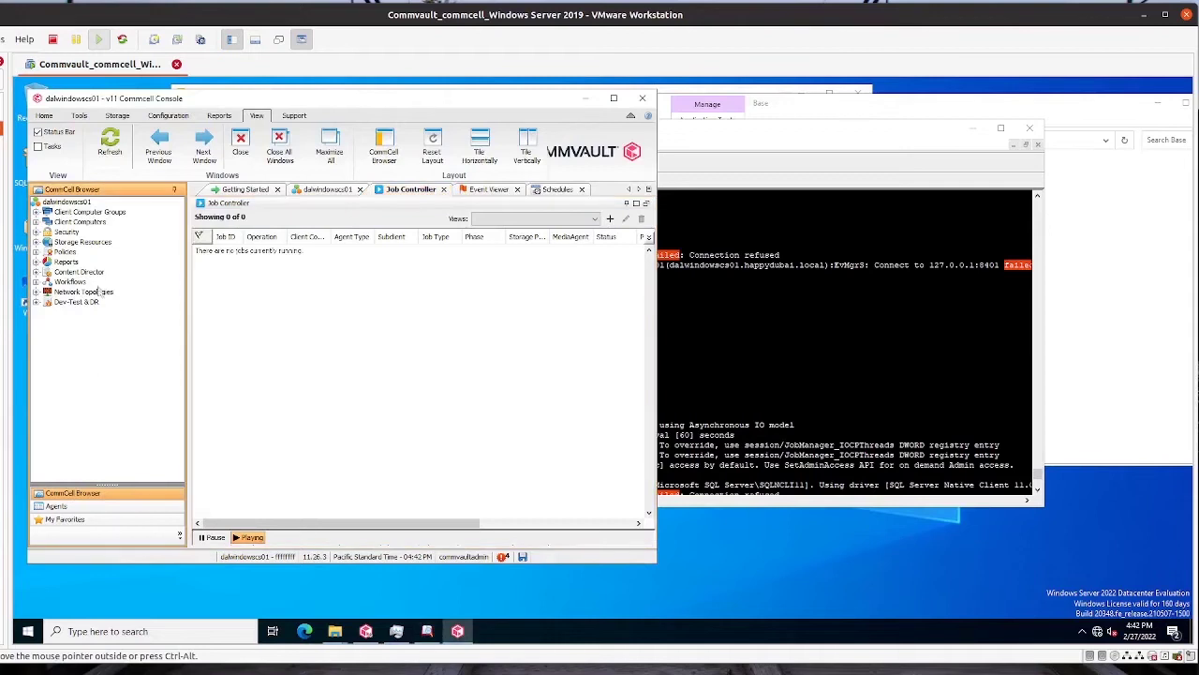
left_click(72, 203)
right_click(86, 203)
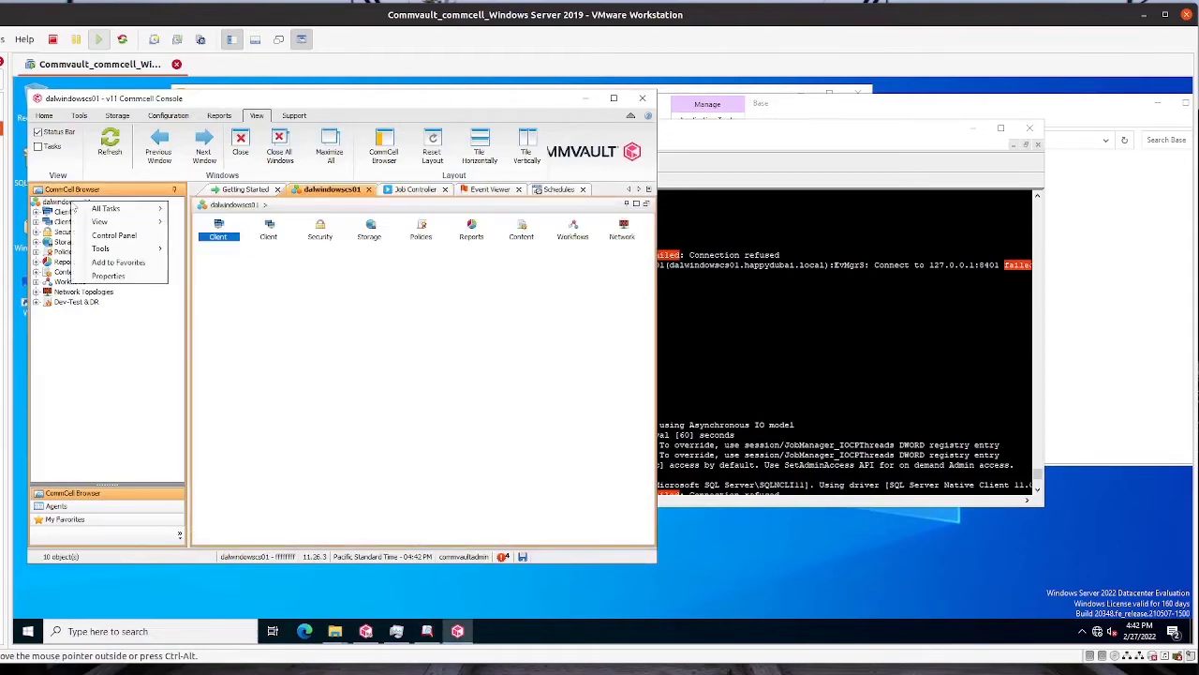
mouse_move(137, 208)
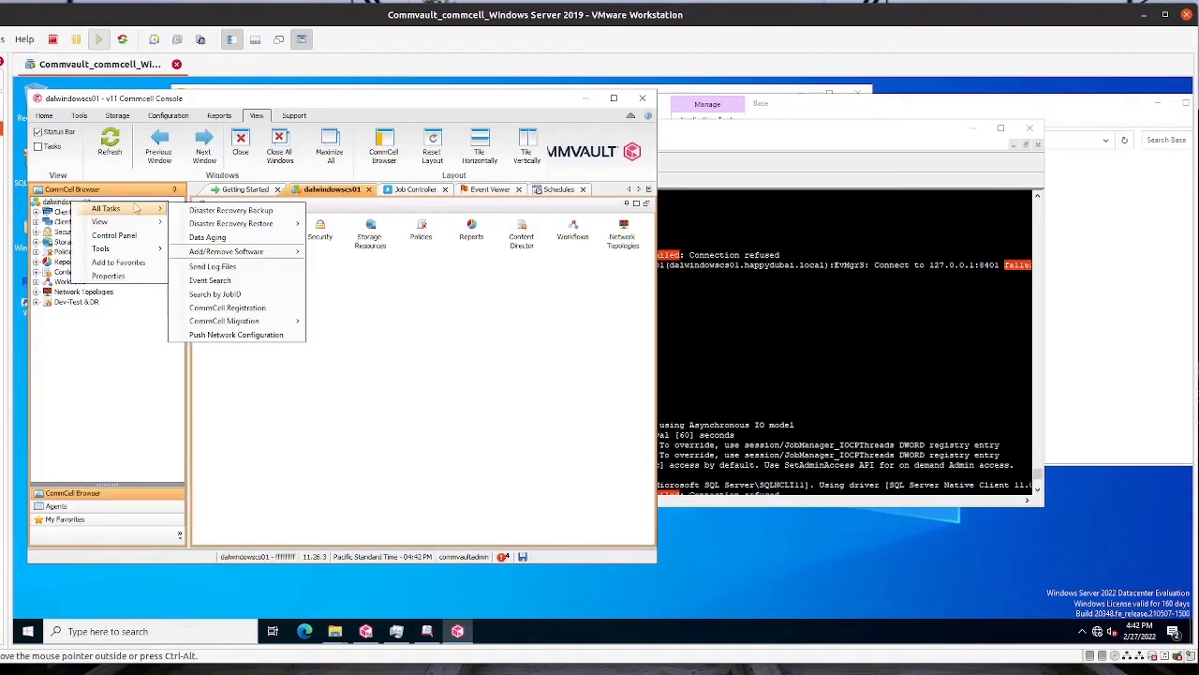
left_click(232, 268)
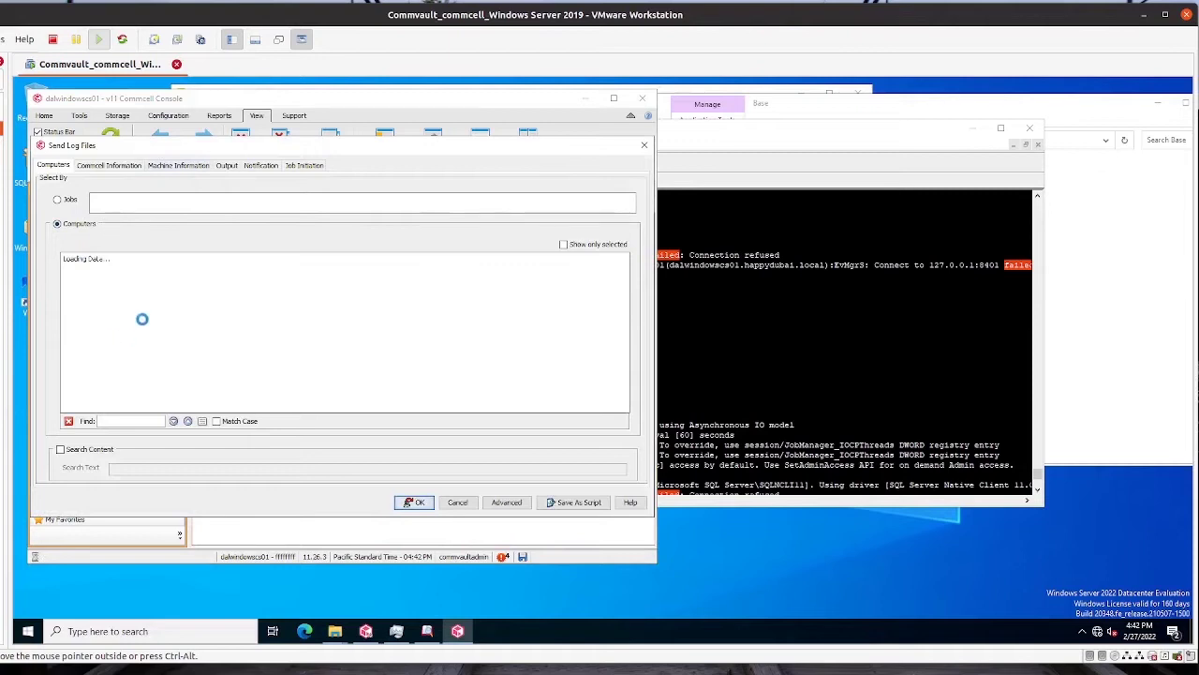
Reposition the Send Log Files dialog and tick MediaAgents and CommServe for log collection.
left_click_drag(192, 146, 344, 208)
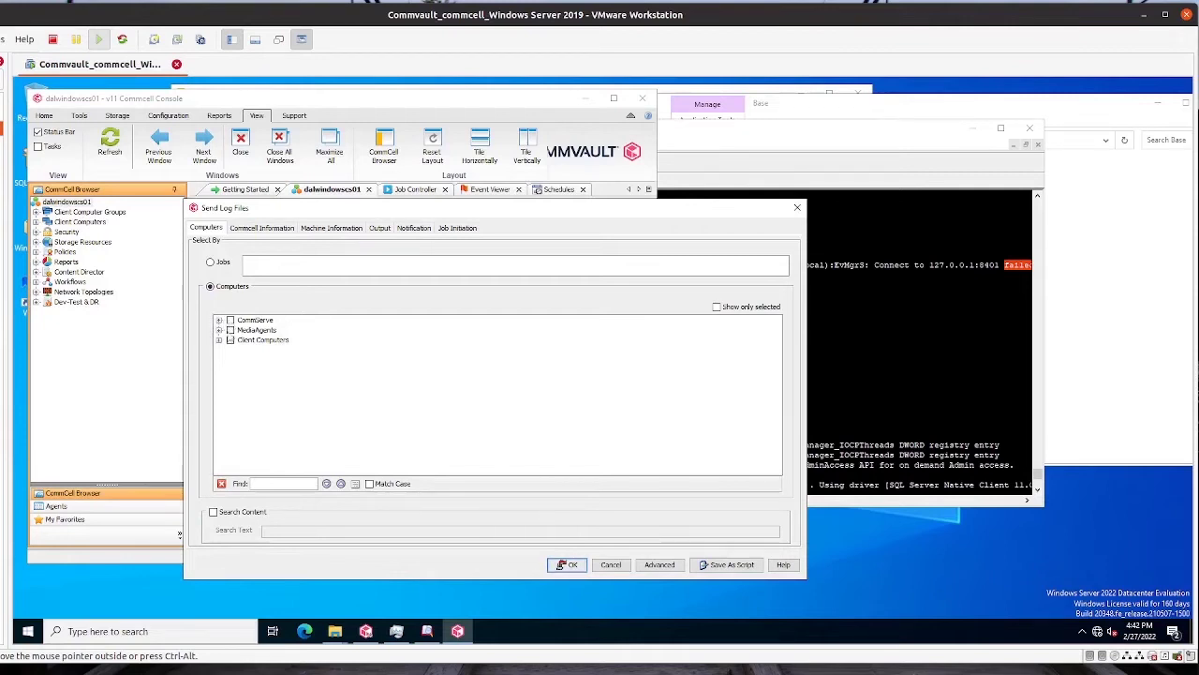
left_click(231, 330)
left_click(231, 319)
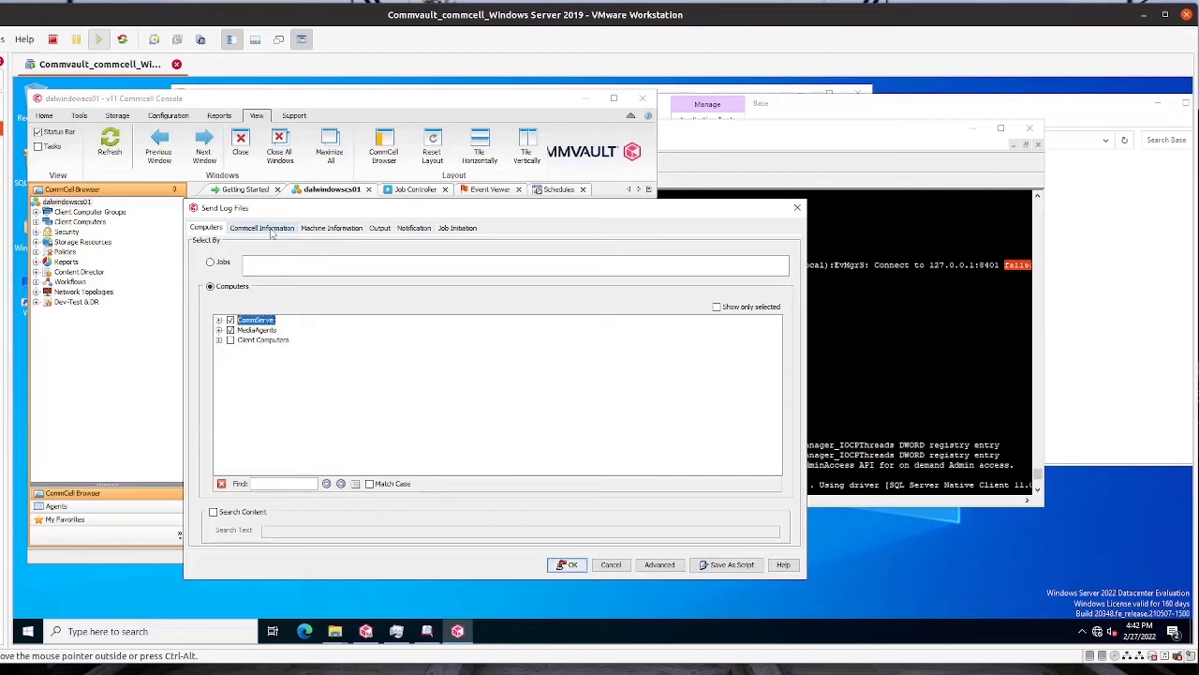
Review the CommCell Information, Notification and Job Initiation tabs, ending back on the Computers list.
left_click(271, 229)
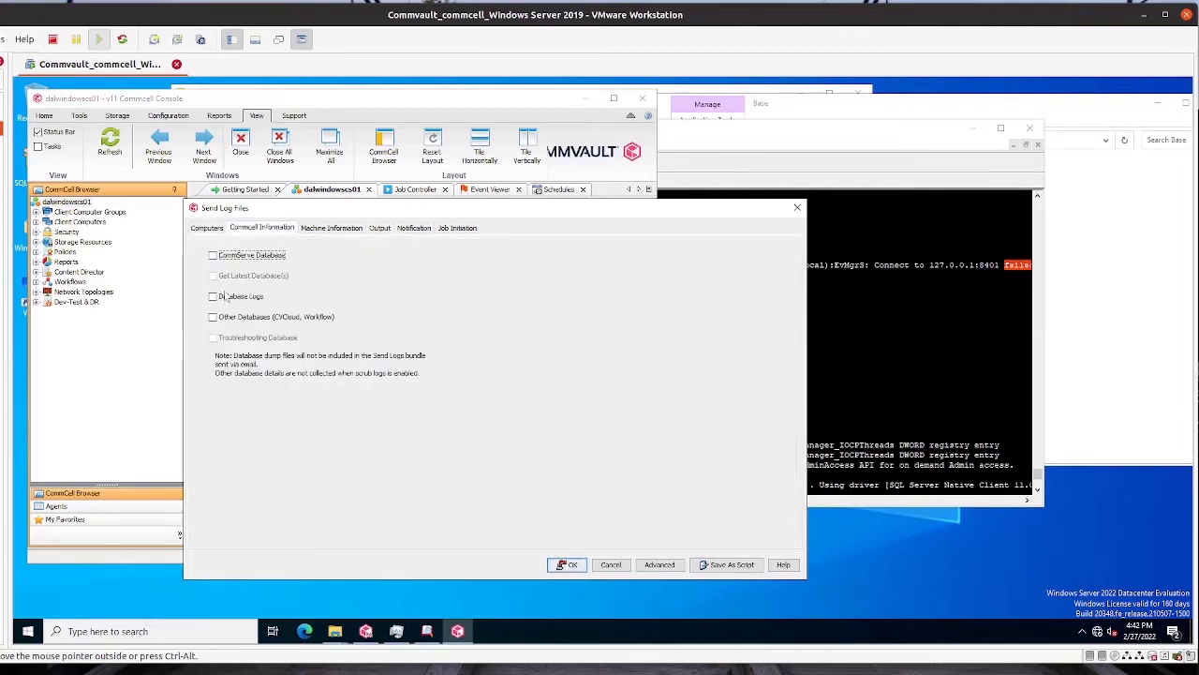
left_click(215, 231)
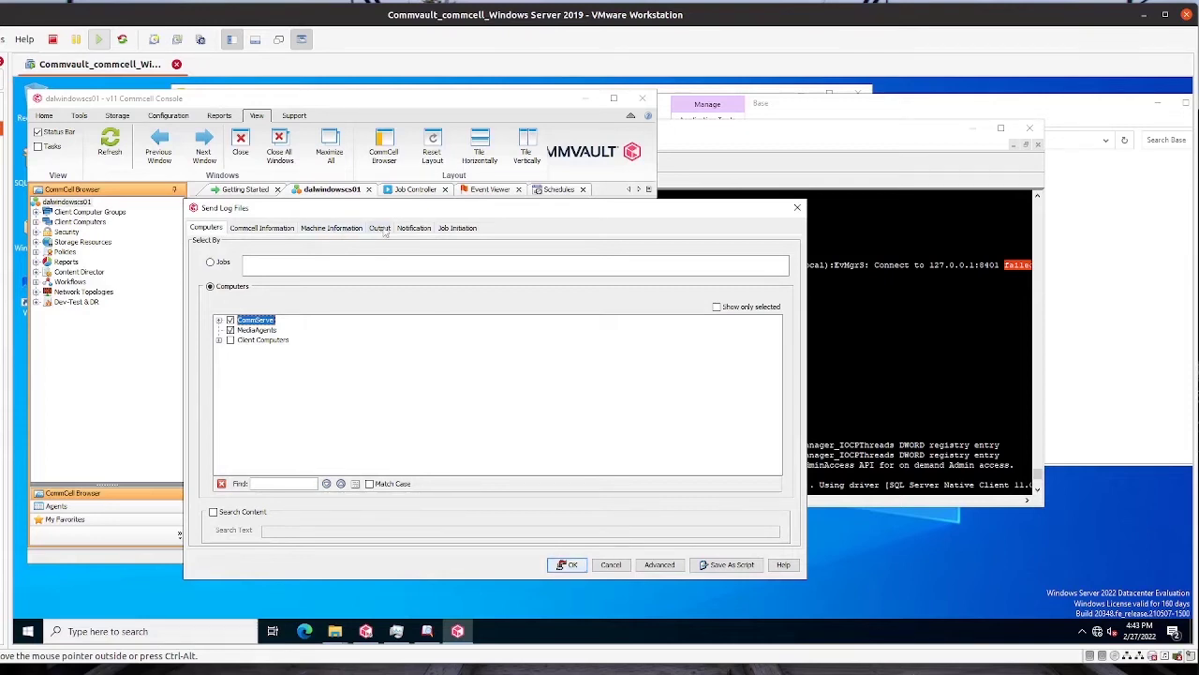
left_click(419, 234)
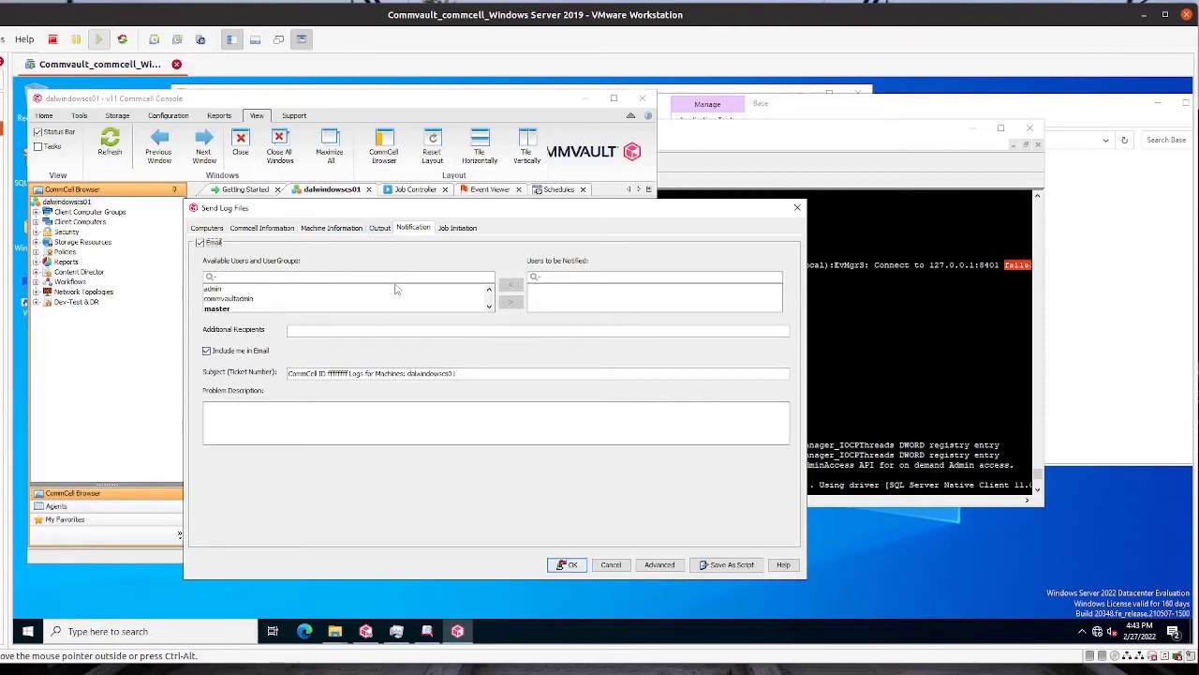
left_click(456, 230)
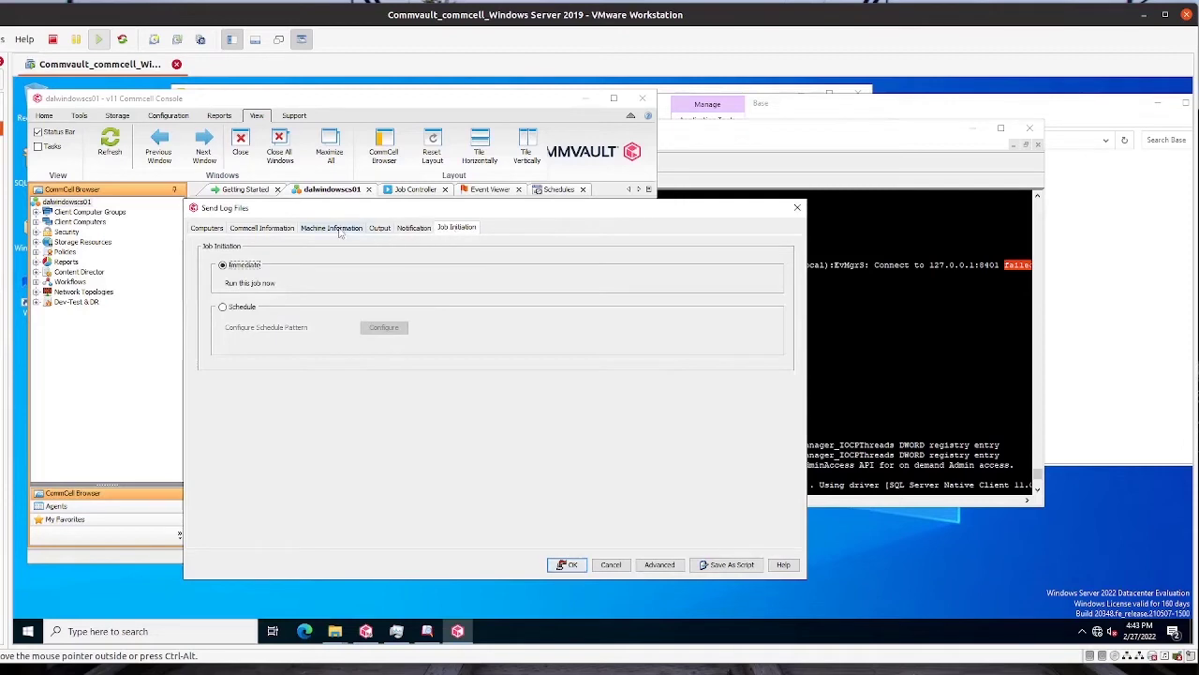
left_click(264, 229)
left_click(207, 227)
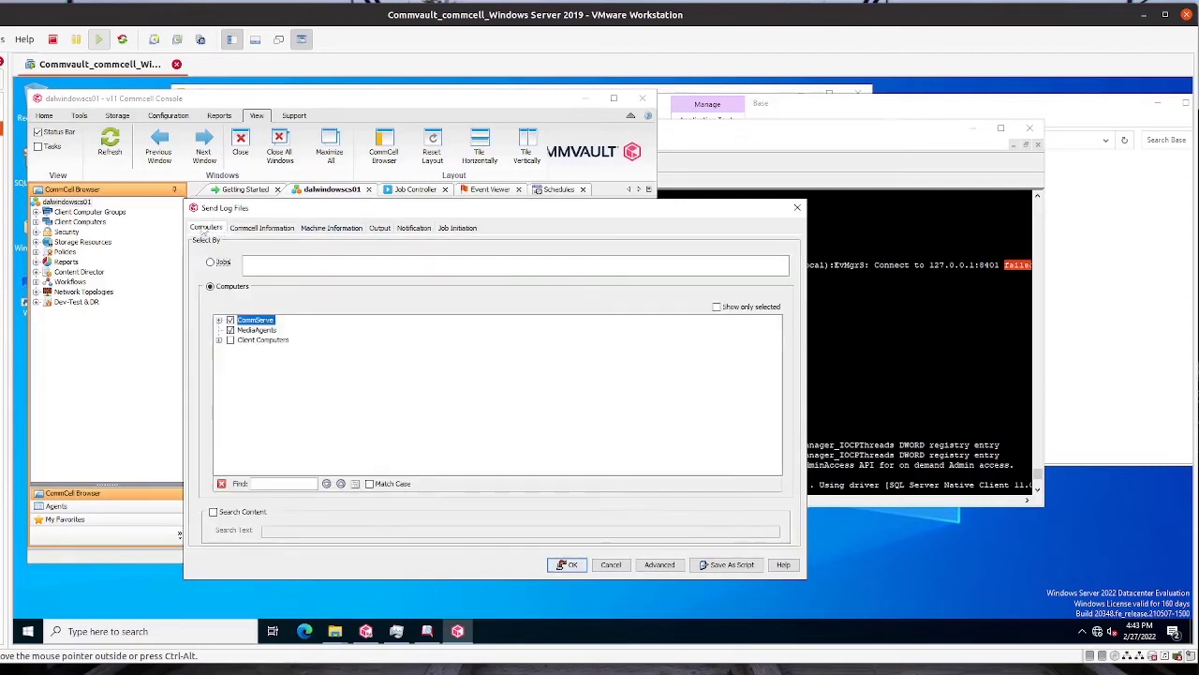
Cancel Send Log Files and show the CommServe's full Job History with Time Range unchecked.
left_click(610, 564)
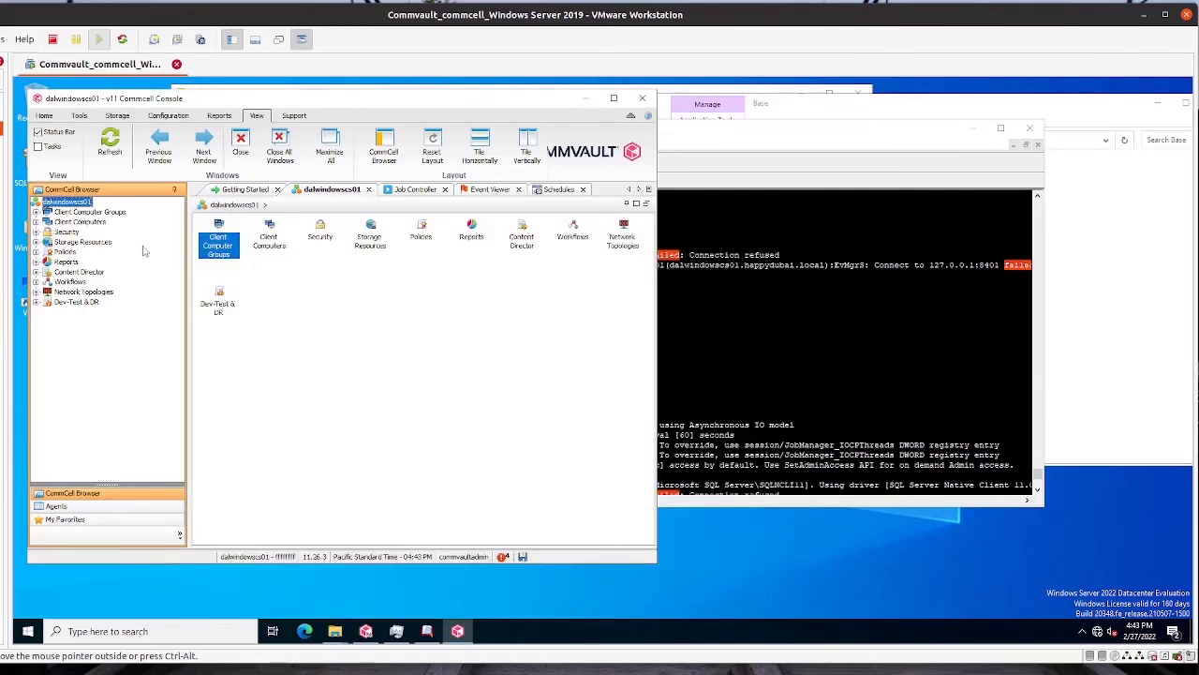
right_click(90, 204)
mouse_move(101, 225)
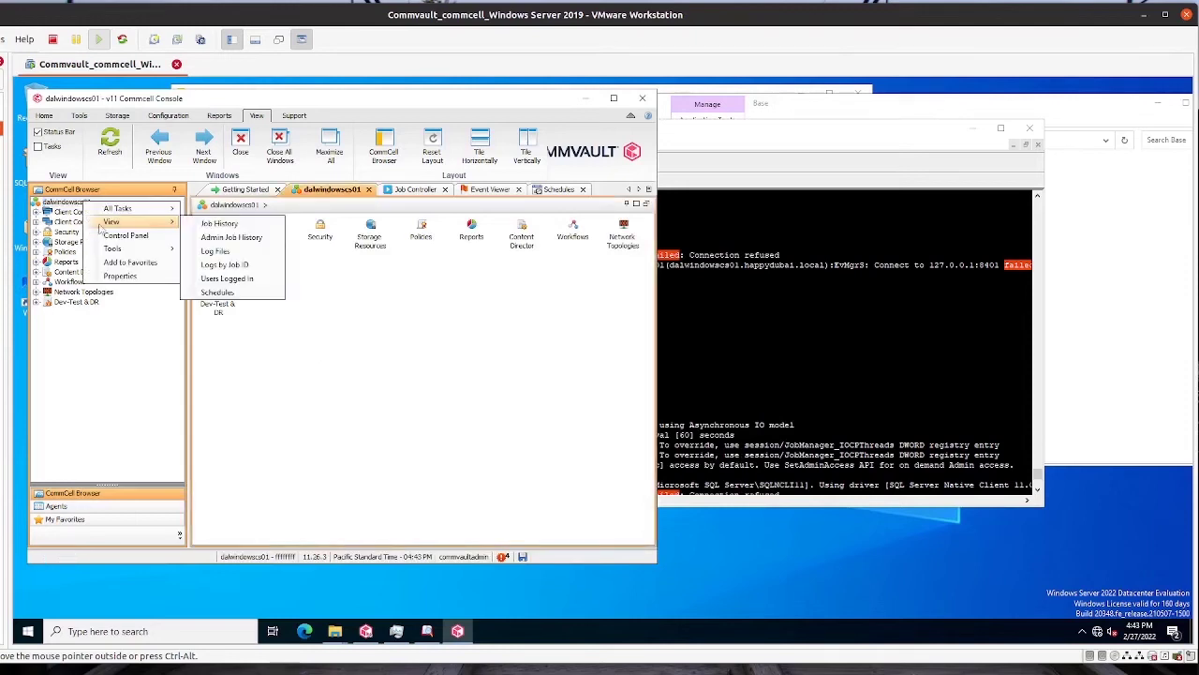
left_click(221, 227)
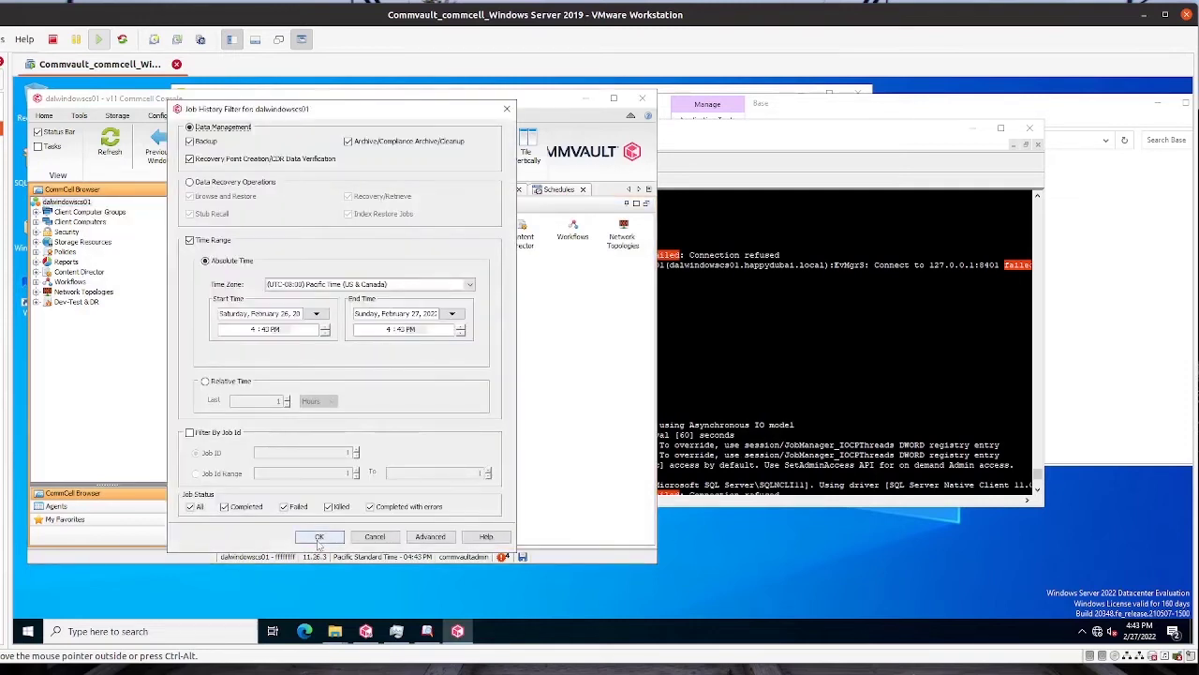
left_click(190, 240)
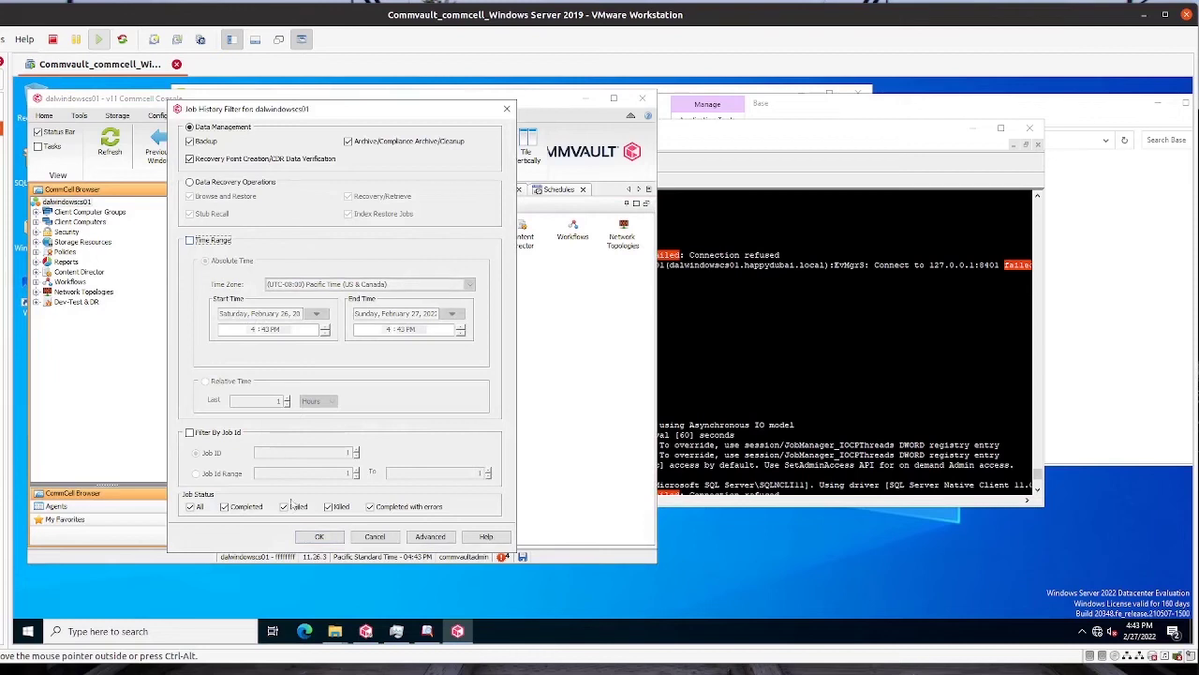
left_click(317, 538)
left_click(330, 539)
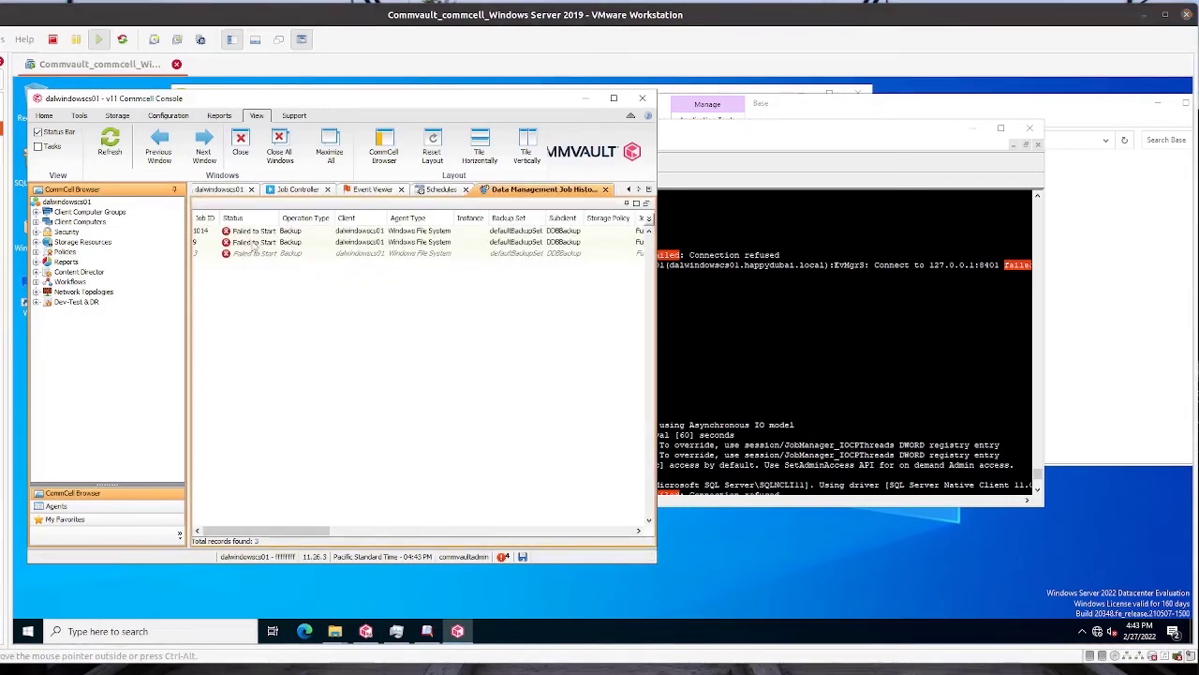
right_click(254, 233)
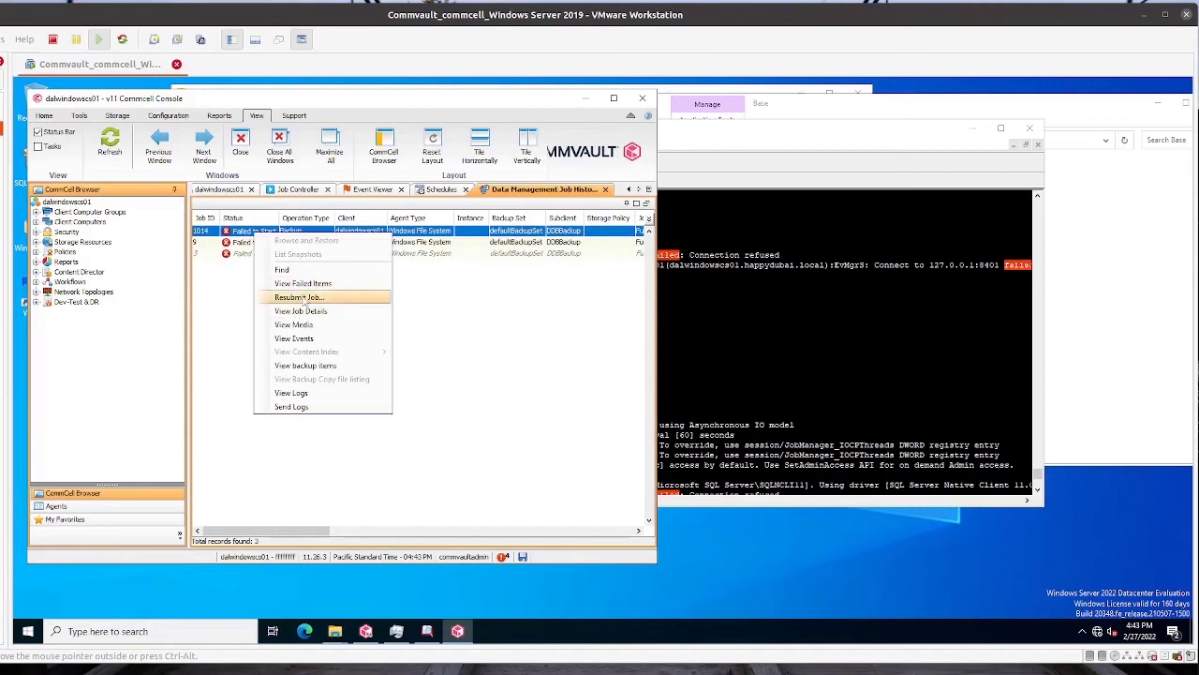
left_click(300, 409)
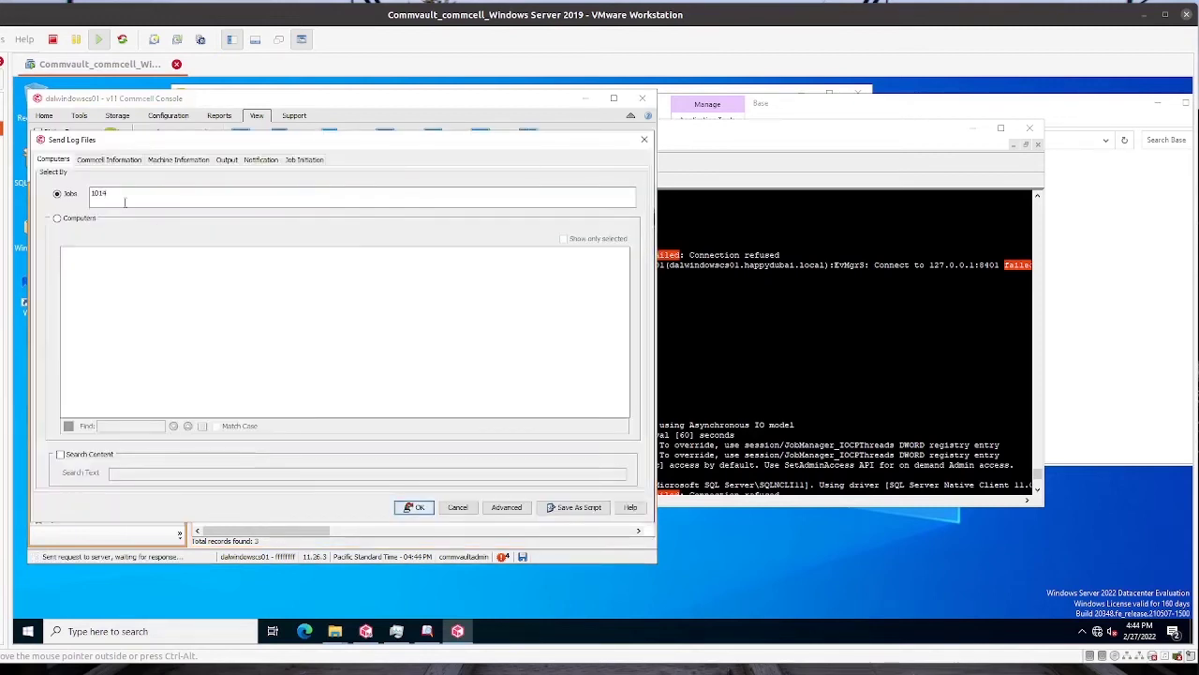
left_click(179, 159)
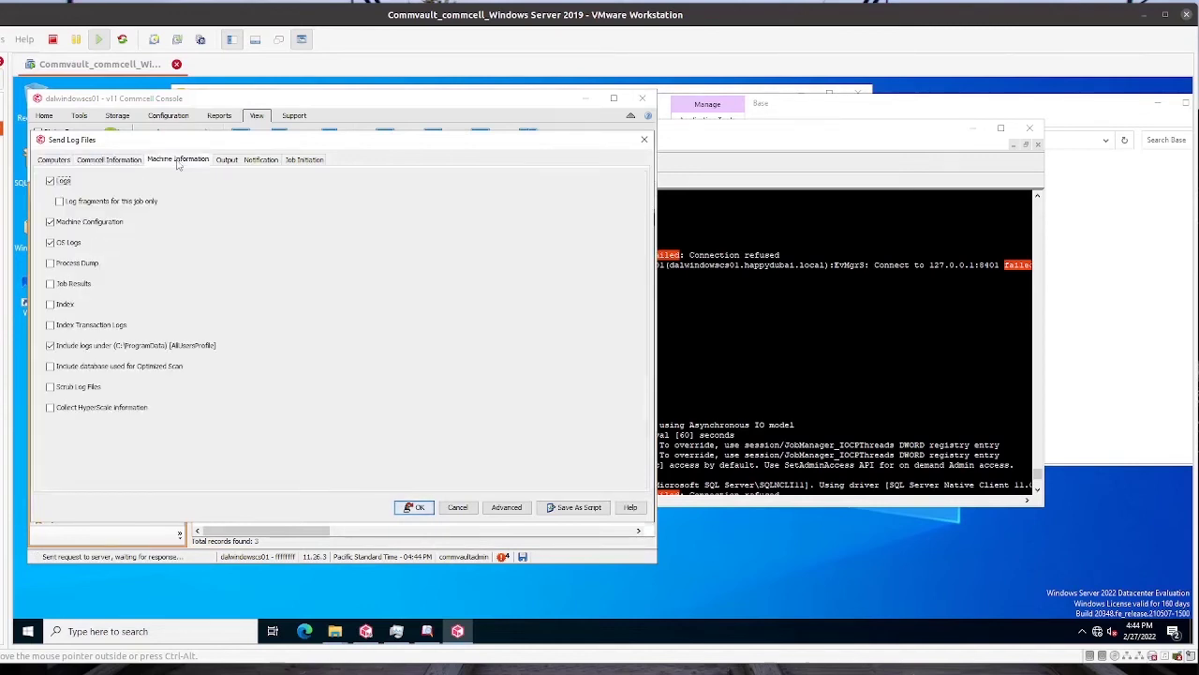
left_click(227, 161)
left_click(255, 161)
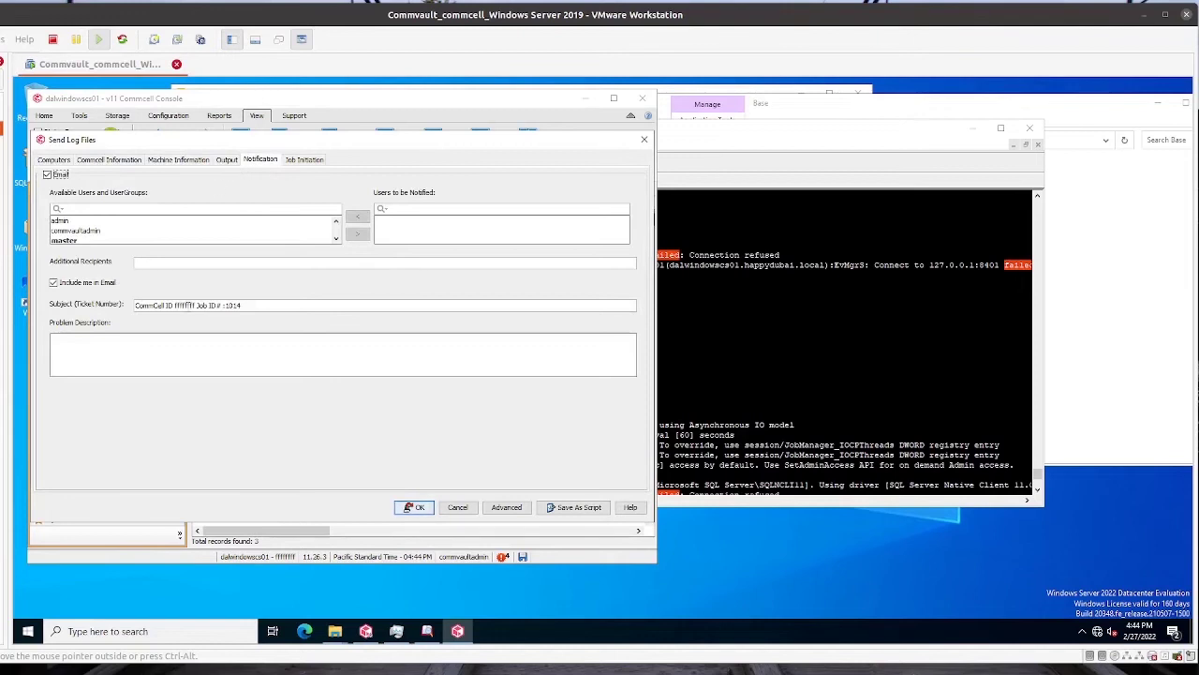
left_click(234, 164)
left_click(268, 160)
left_click(643, 139)
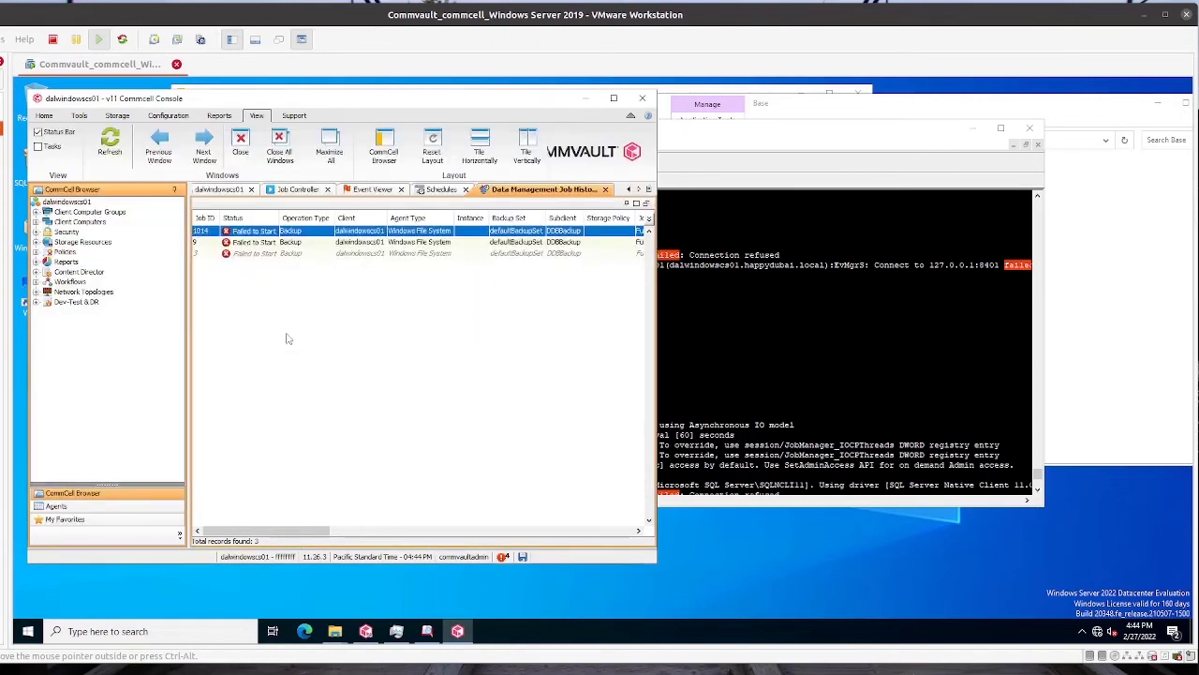
right_click(262, 232)
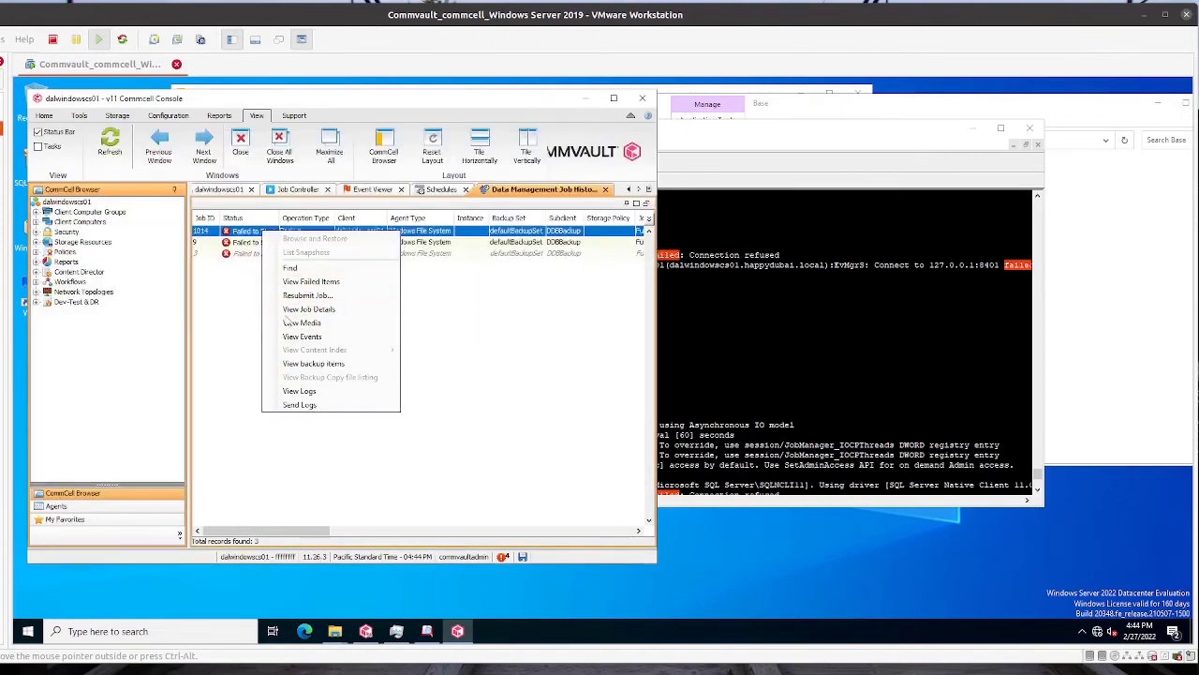
left_click(290, 390)
left_click_drag(448, 171, 278, 170)
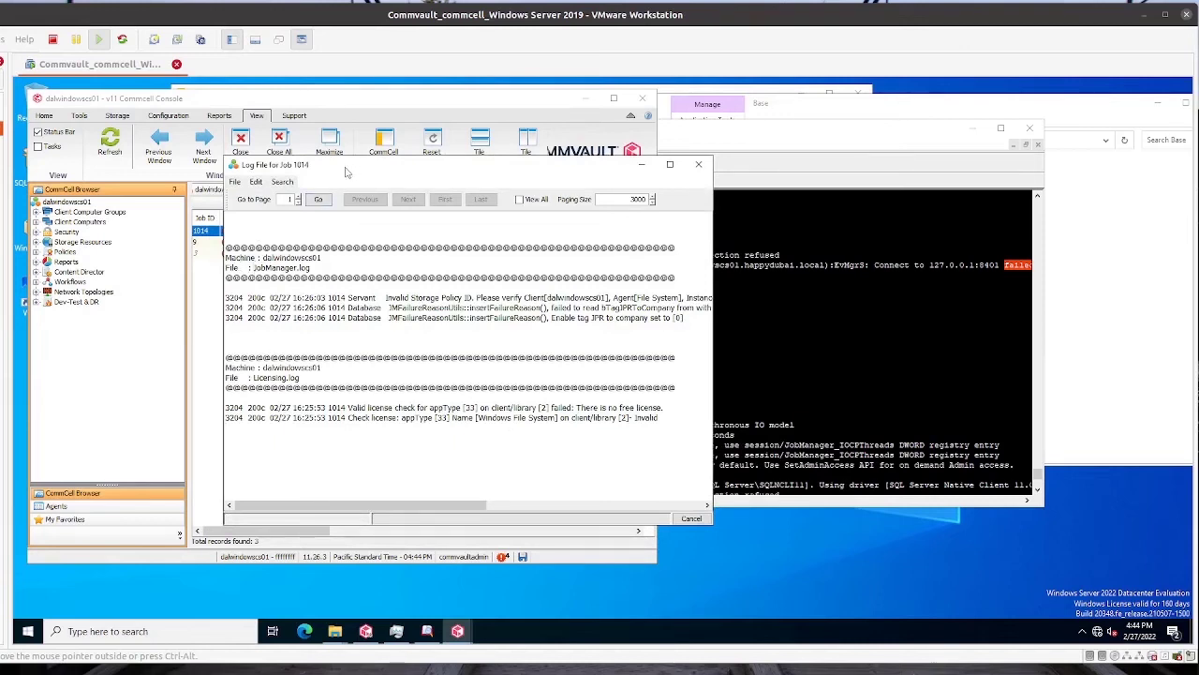
left_click_drag(346, 172, 488, 142)
left_click_drag(396, 239, 441, 247)
left_click(447, 268)
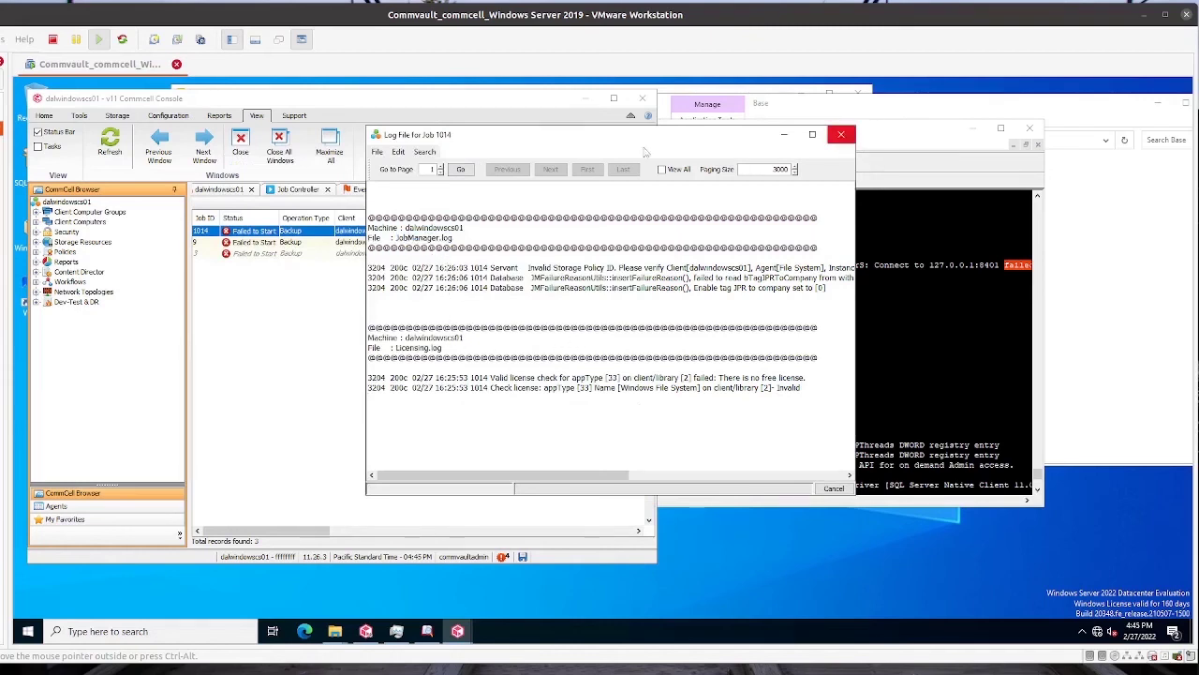
left_click(840, 134)
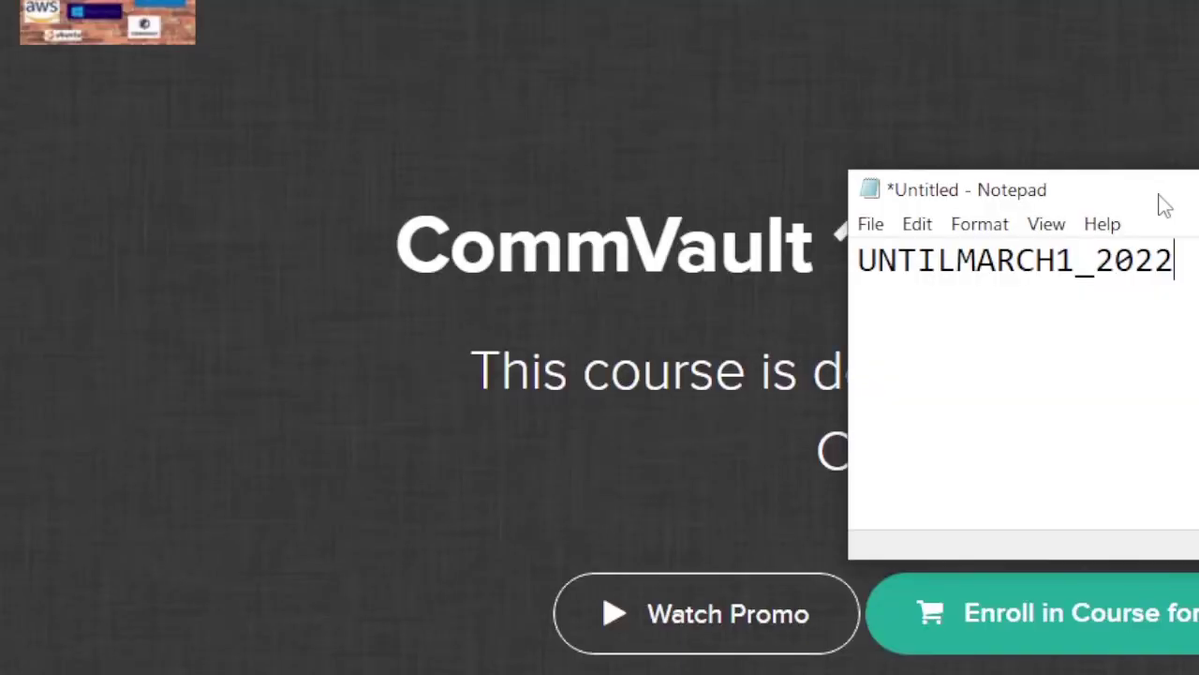
Move the Notepad note to the top of the screen and select, then deselect, the promo code line.
left_click_drag(1165, 205, 606, 13)
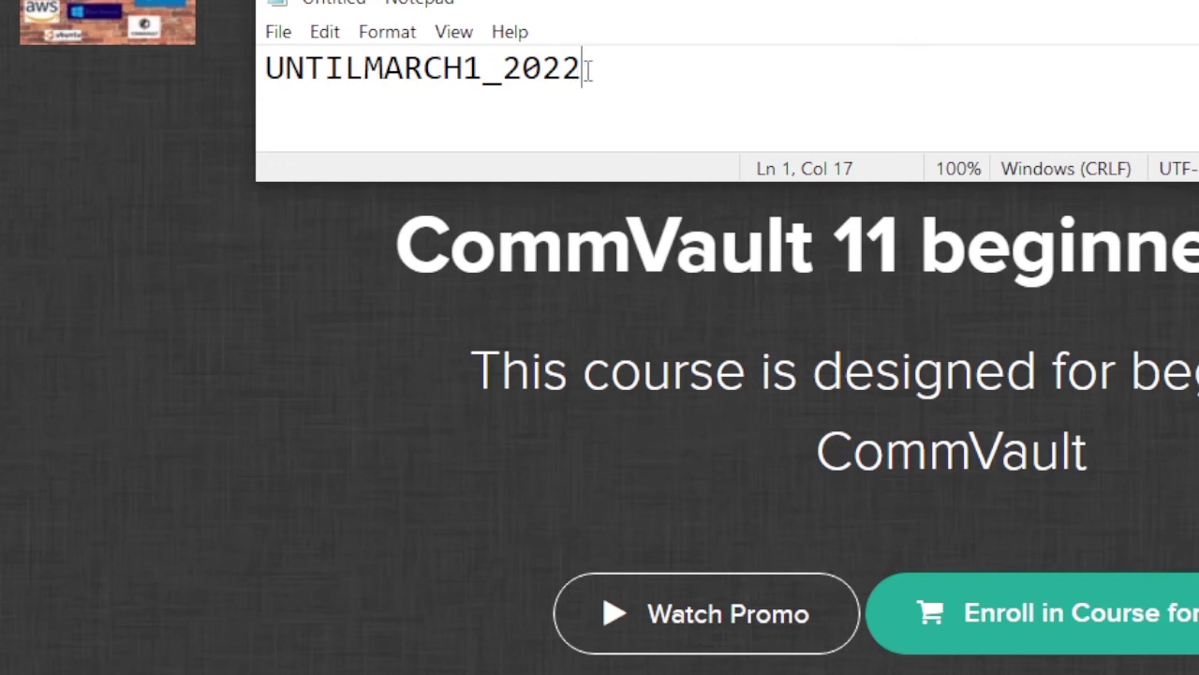
left_click_drag(594, 70, 265, 70)
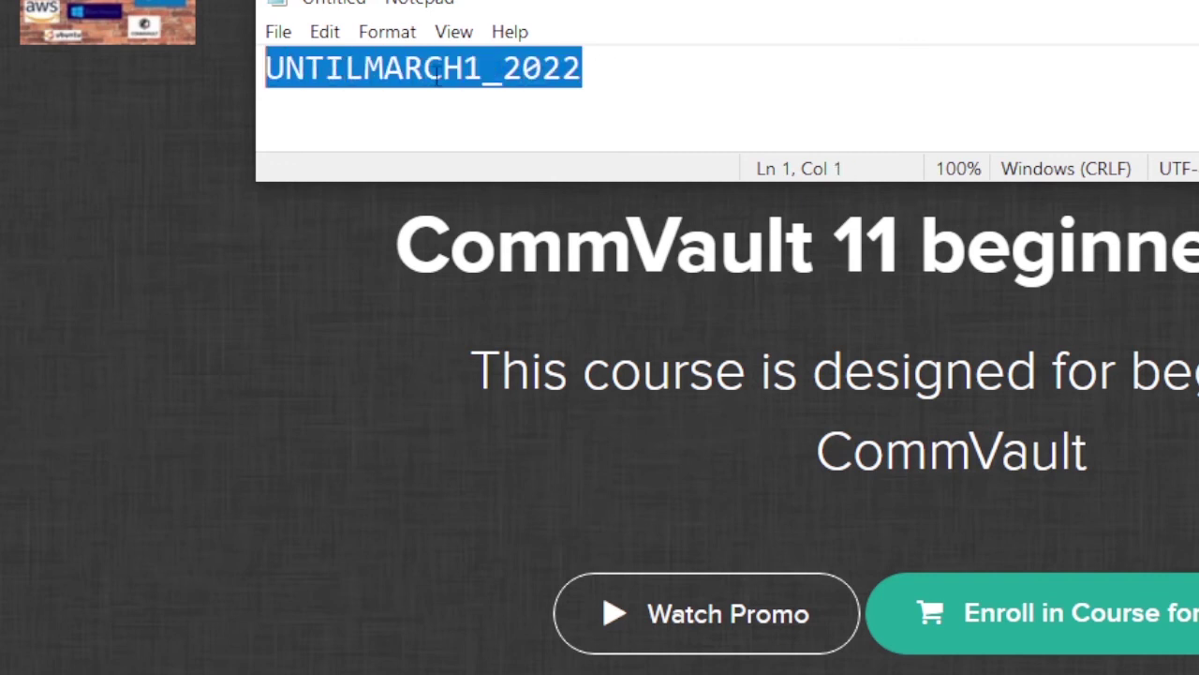
left_click(597, 91)
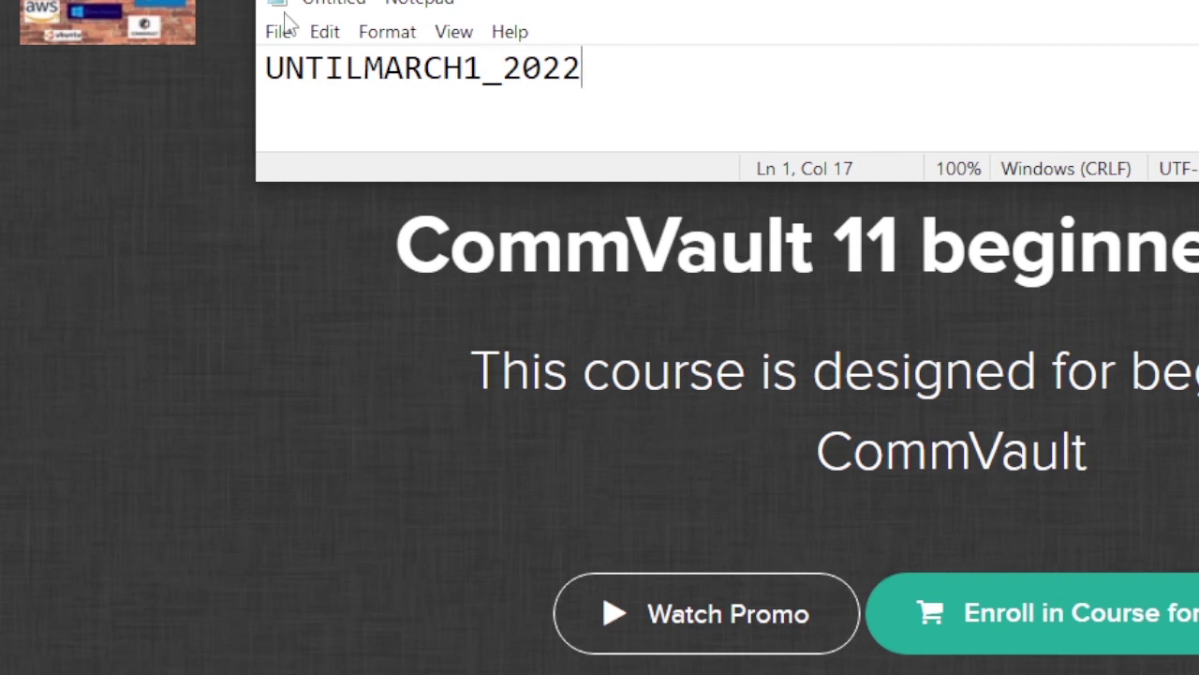
Highlight the CommVault 11 course heading in the browser, then bring Notepad back in front.
left_click(418, 255)
left_click_drag(412, 251, 1198, 263)
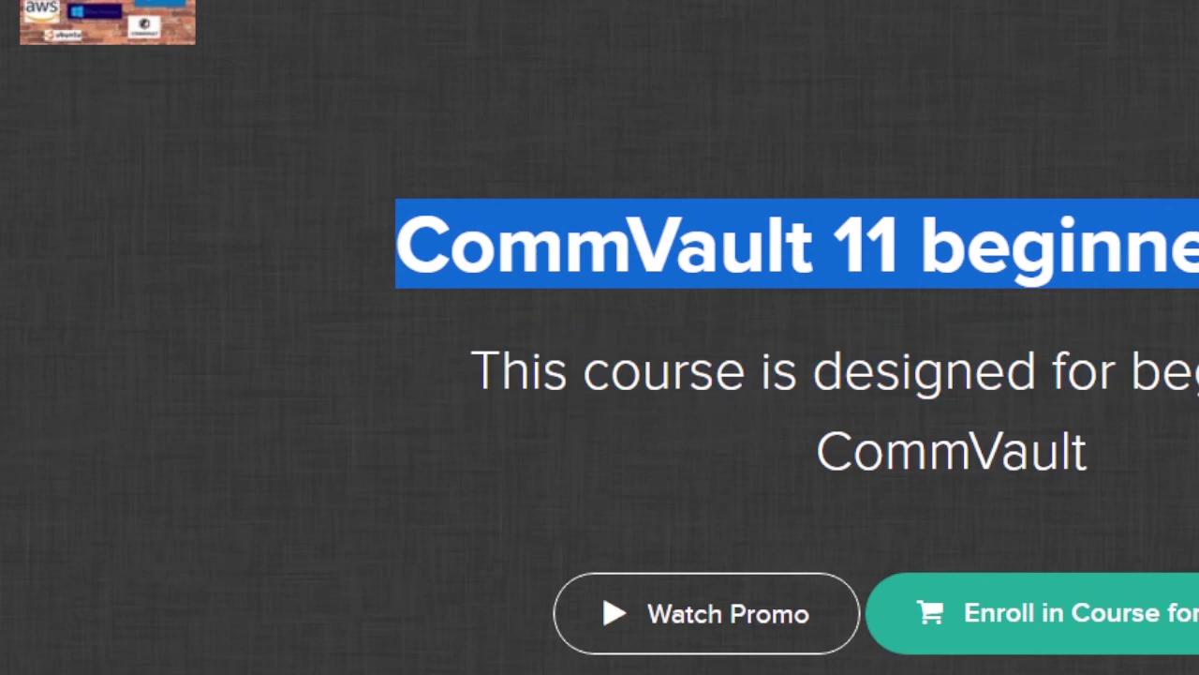
key("alt+Tab")
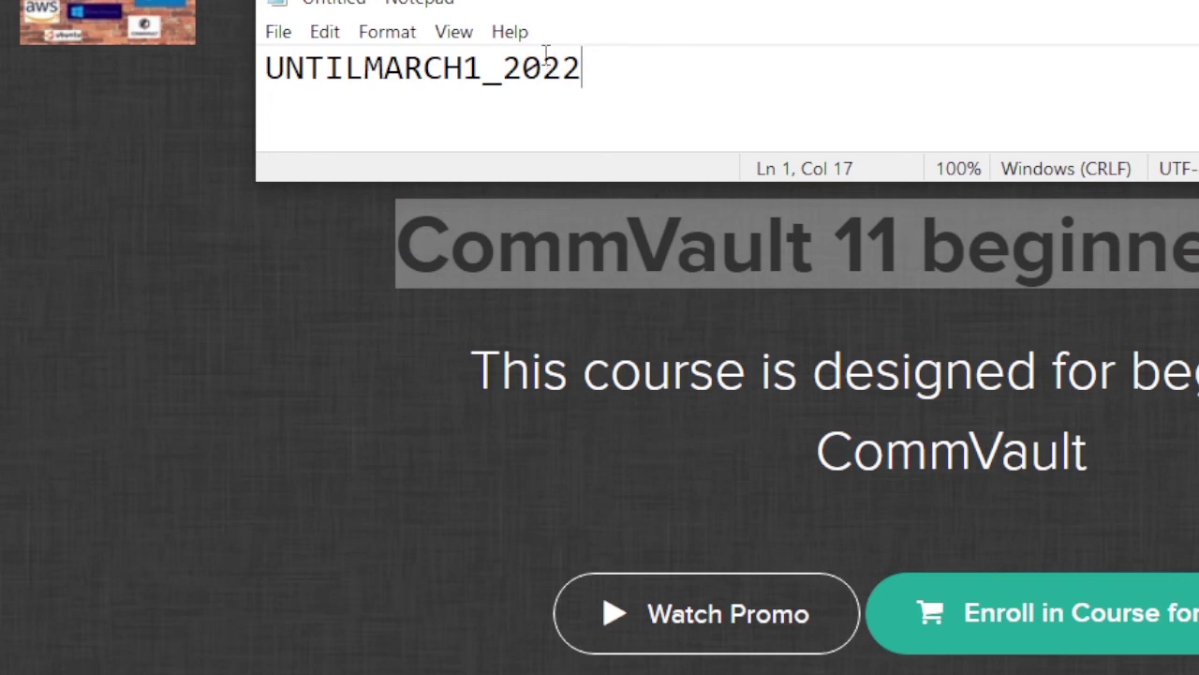